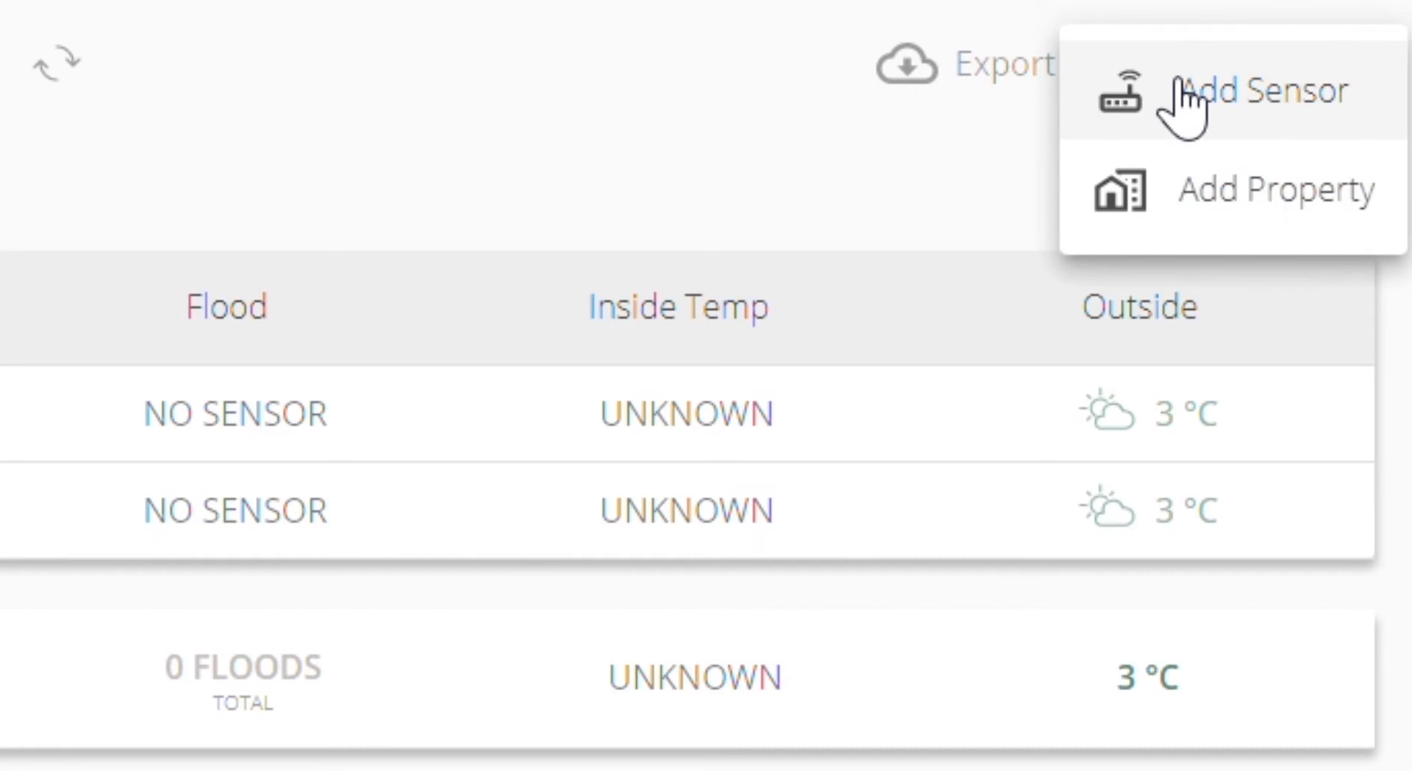
# Start adding a new sensor and submit its serial number TA0.999.999.994.
pyautogui.click(1182, 103)
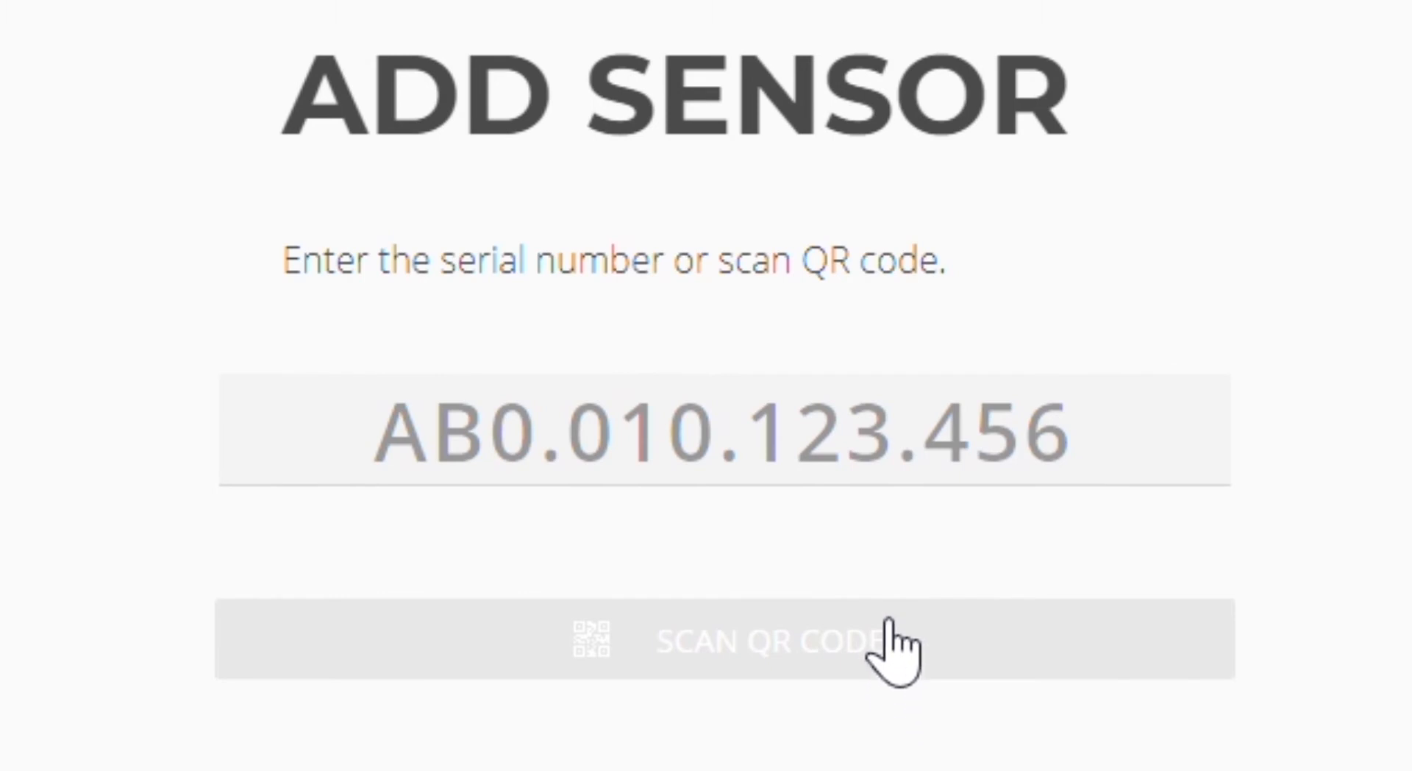
pyautogui.click(806, 476)
pyautogui.hotkey('ctrl', 'v')
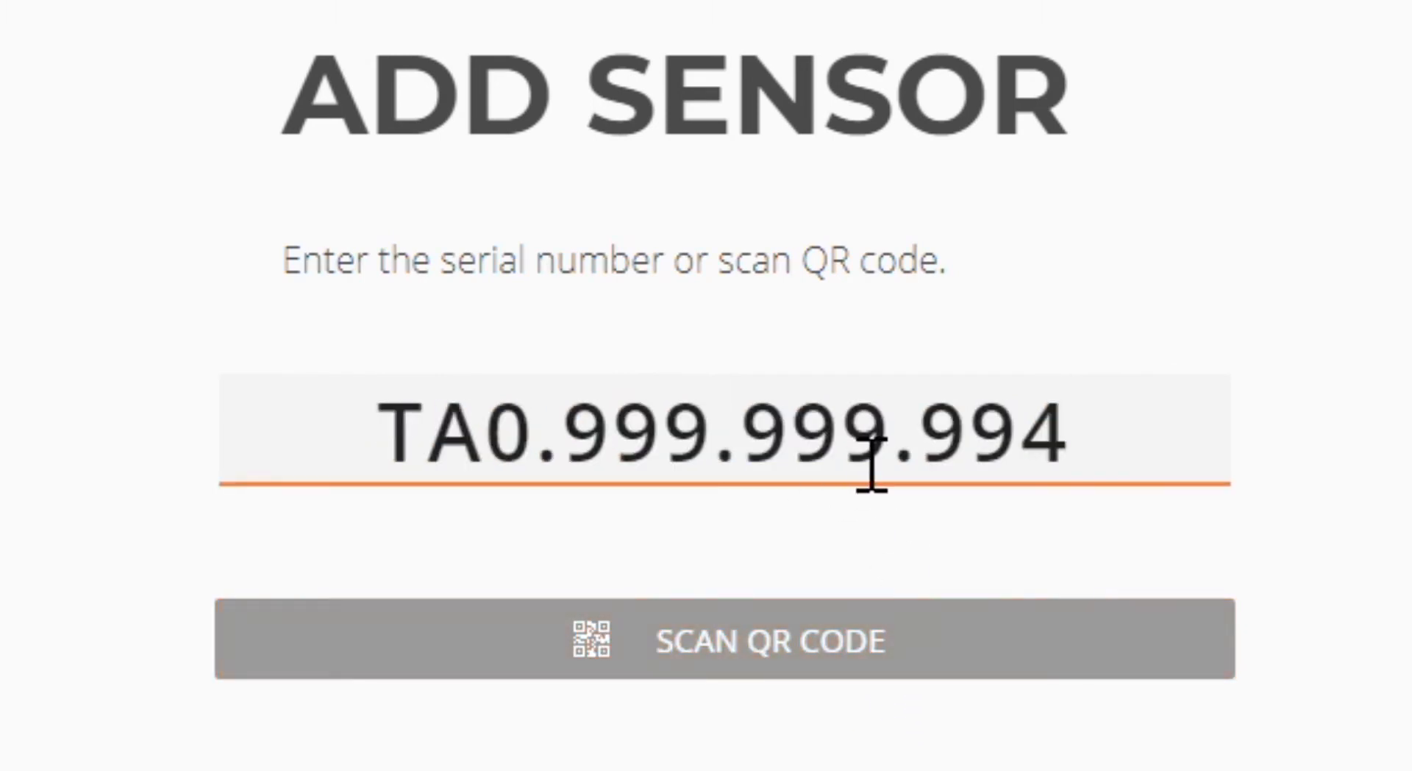
pyautogui.click(1037, 398)
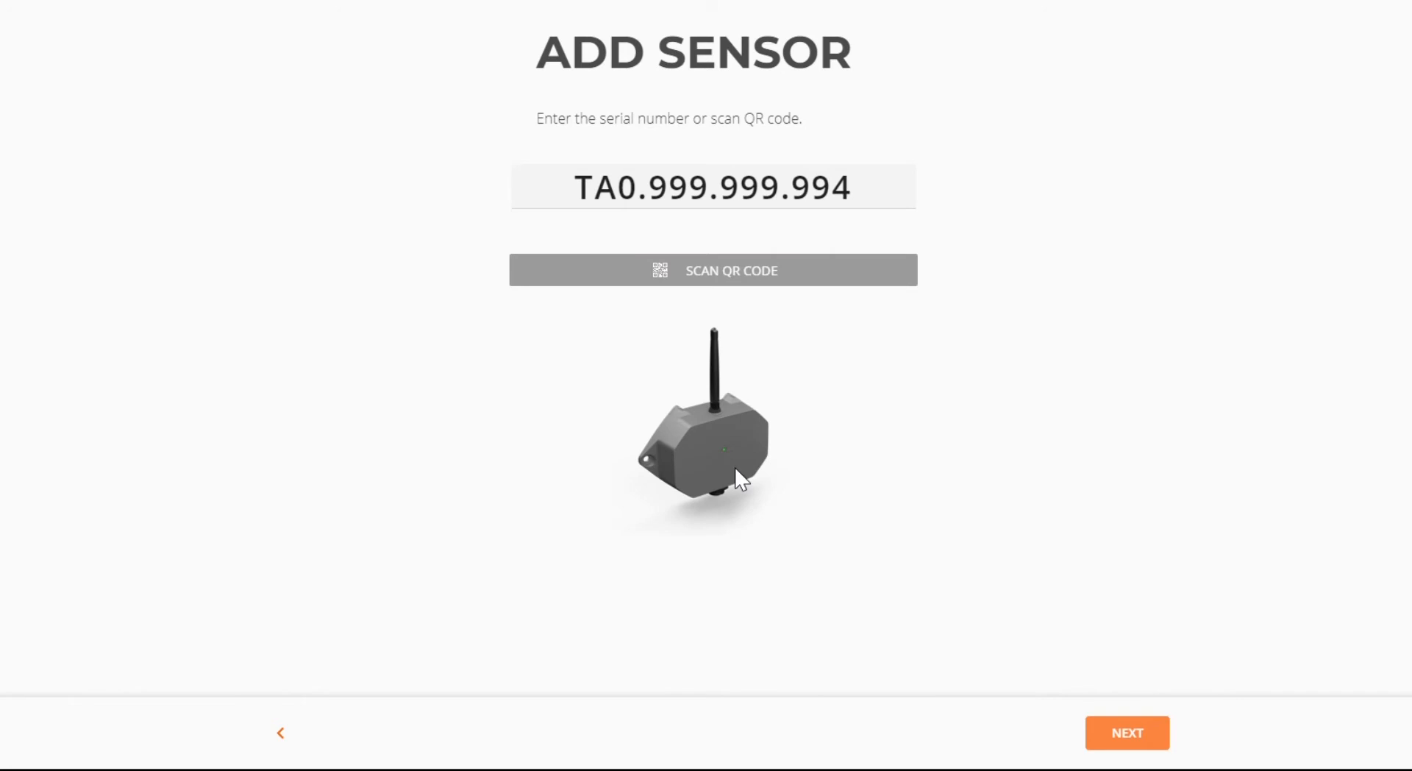
pyautogui.click(1143, 742)
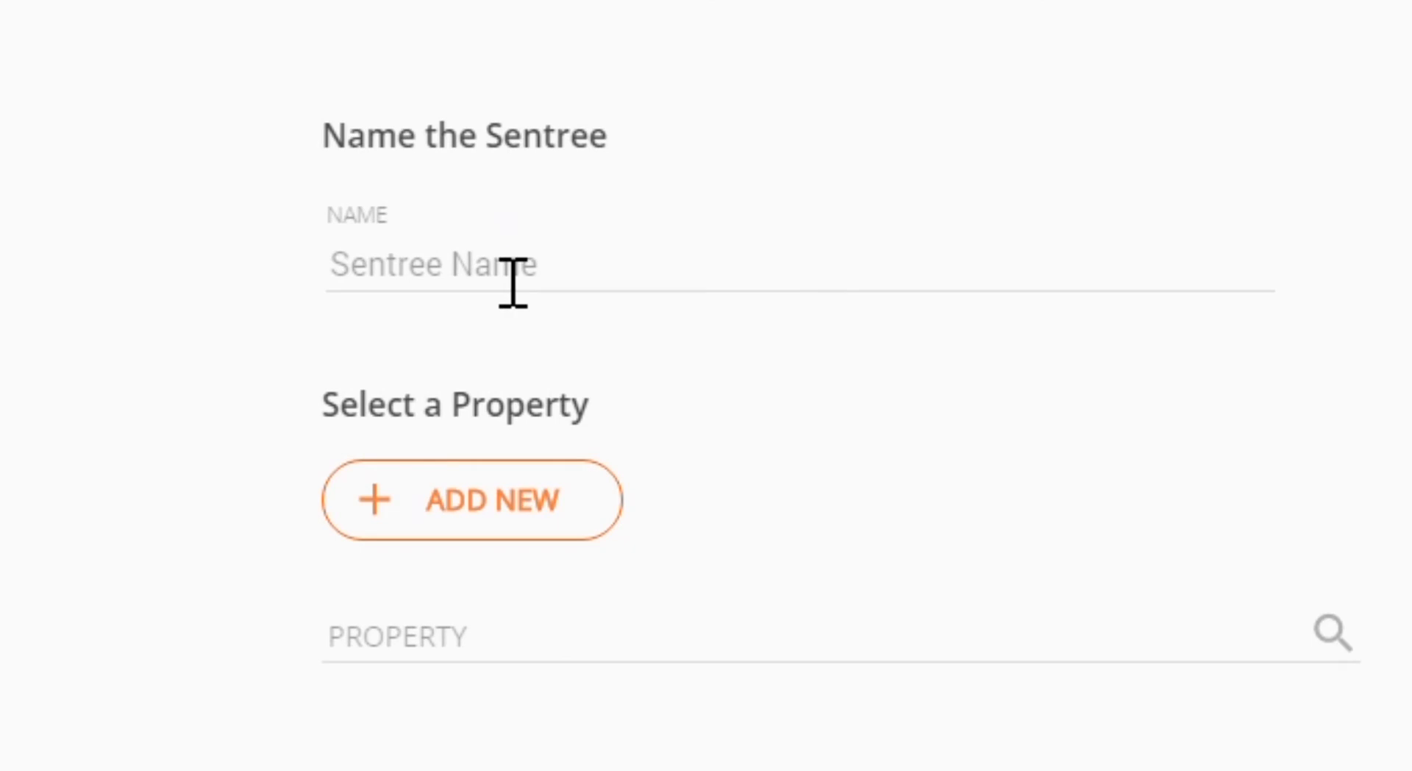
# Name the Sentree "Sentree 1" and look through the existing properties without choosing one.
pyautogui.click(513, 283)
pyautogui.write('Sentree 1')
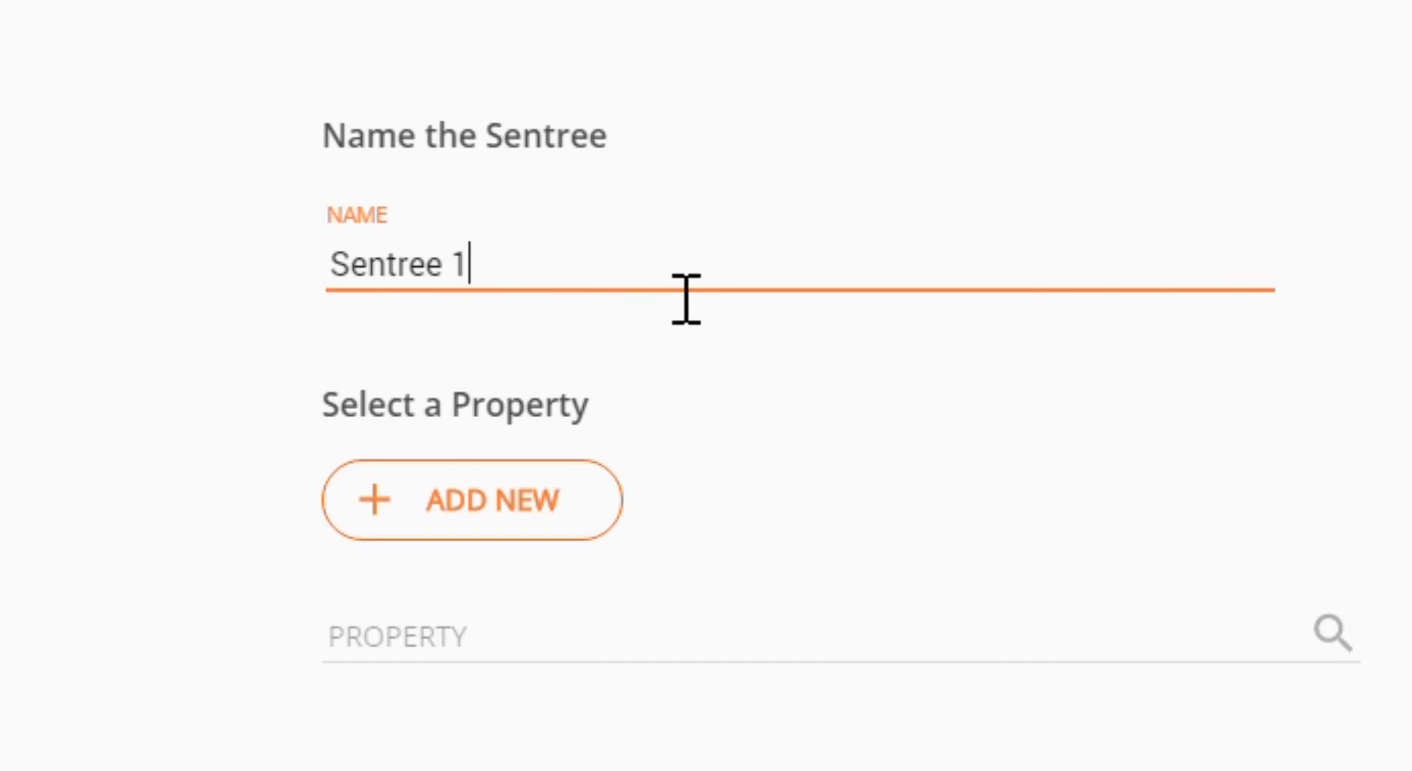
pyautogui.click(802, 639)
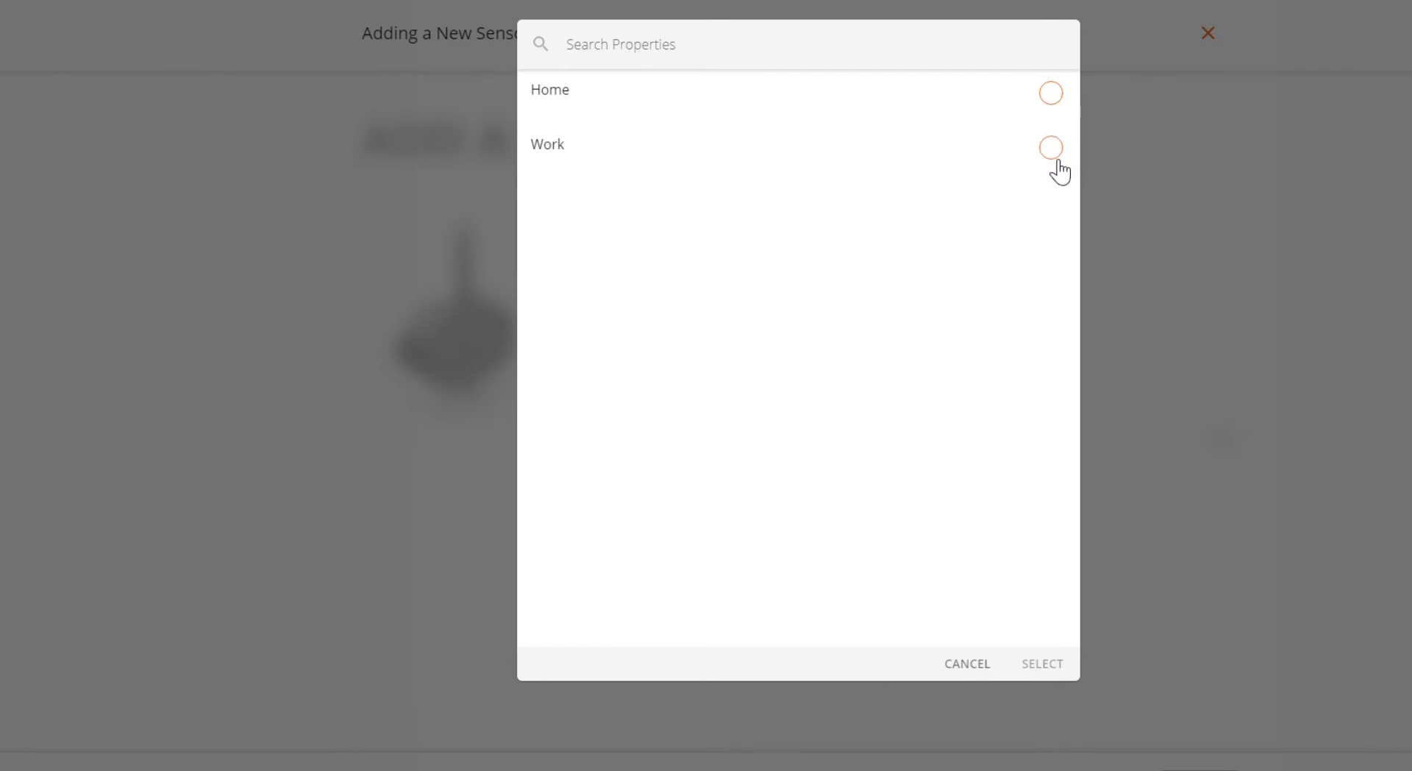
pyautogui.click(969, 665)
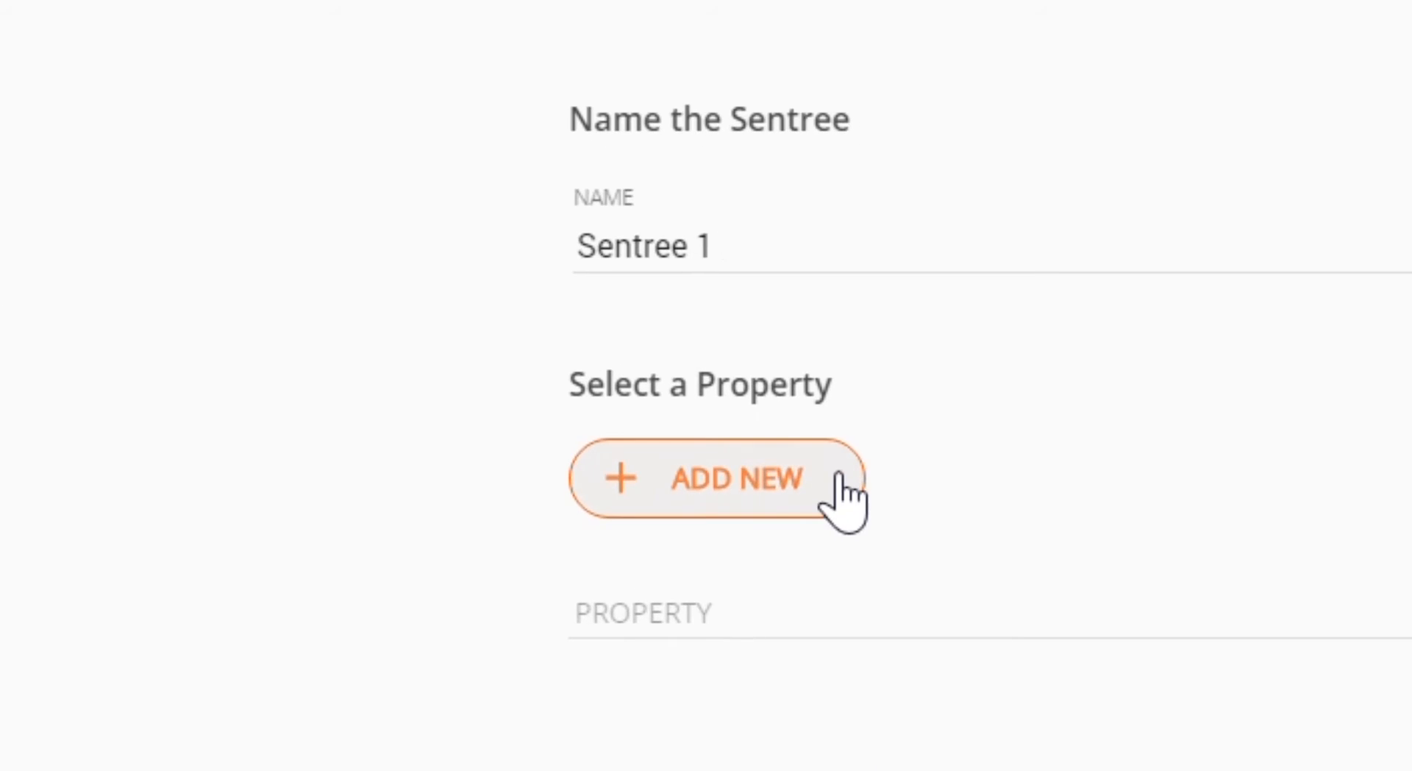
# Start a new property for the sensor, name it "Alert Labs" and fill in its address using the suggested match.
pyautogui.click(839, 476)
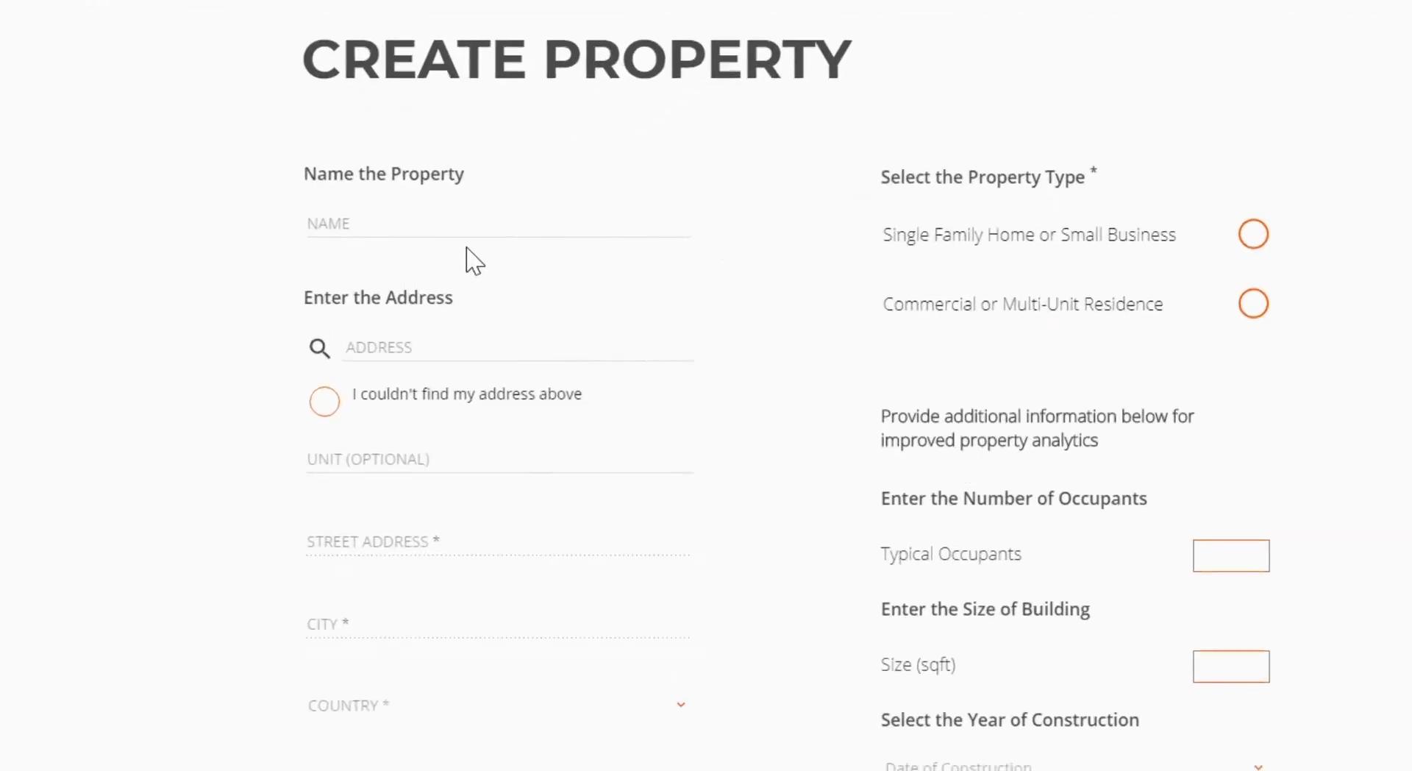
pyautogui.click(423, 234)
pyautogui.write('Alert Labs')
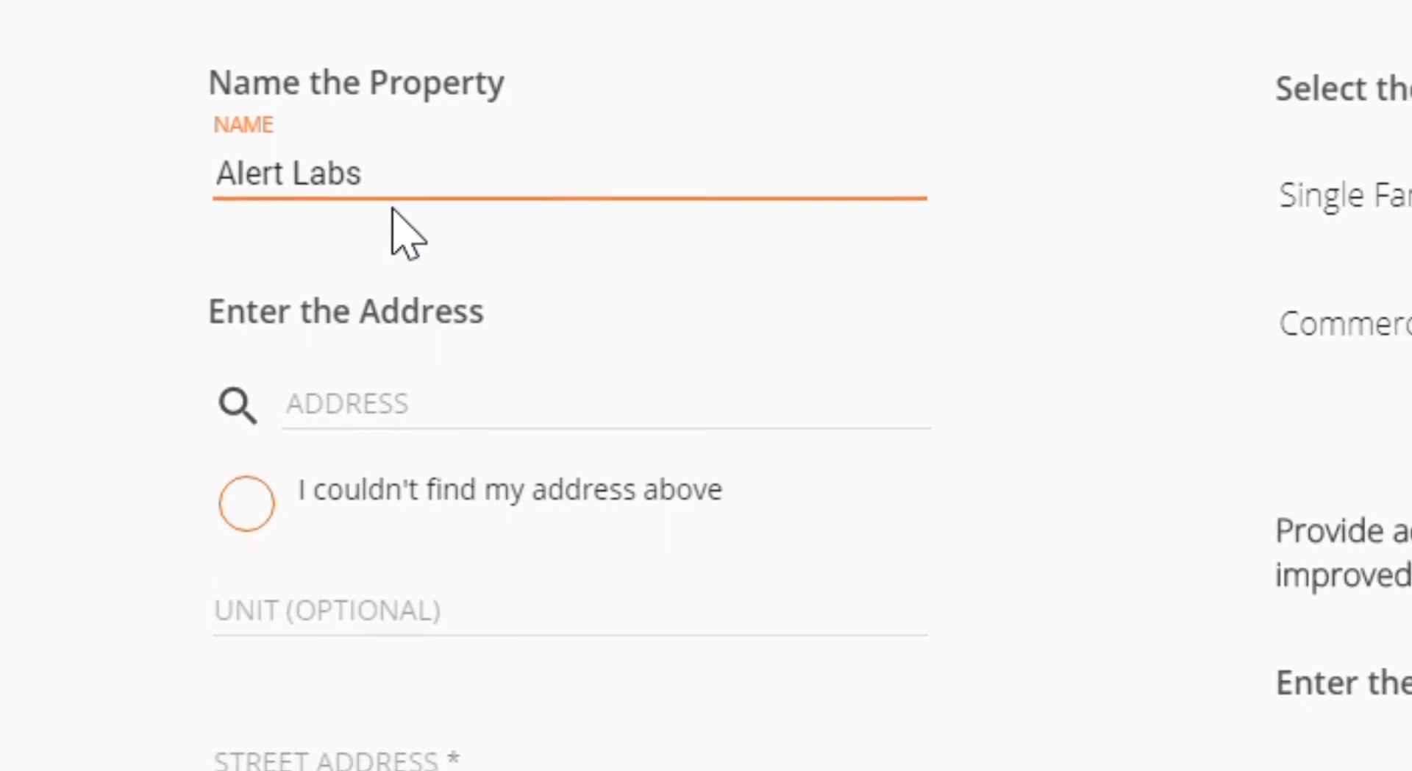
pyautogui.click(356, 435)
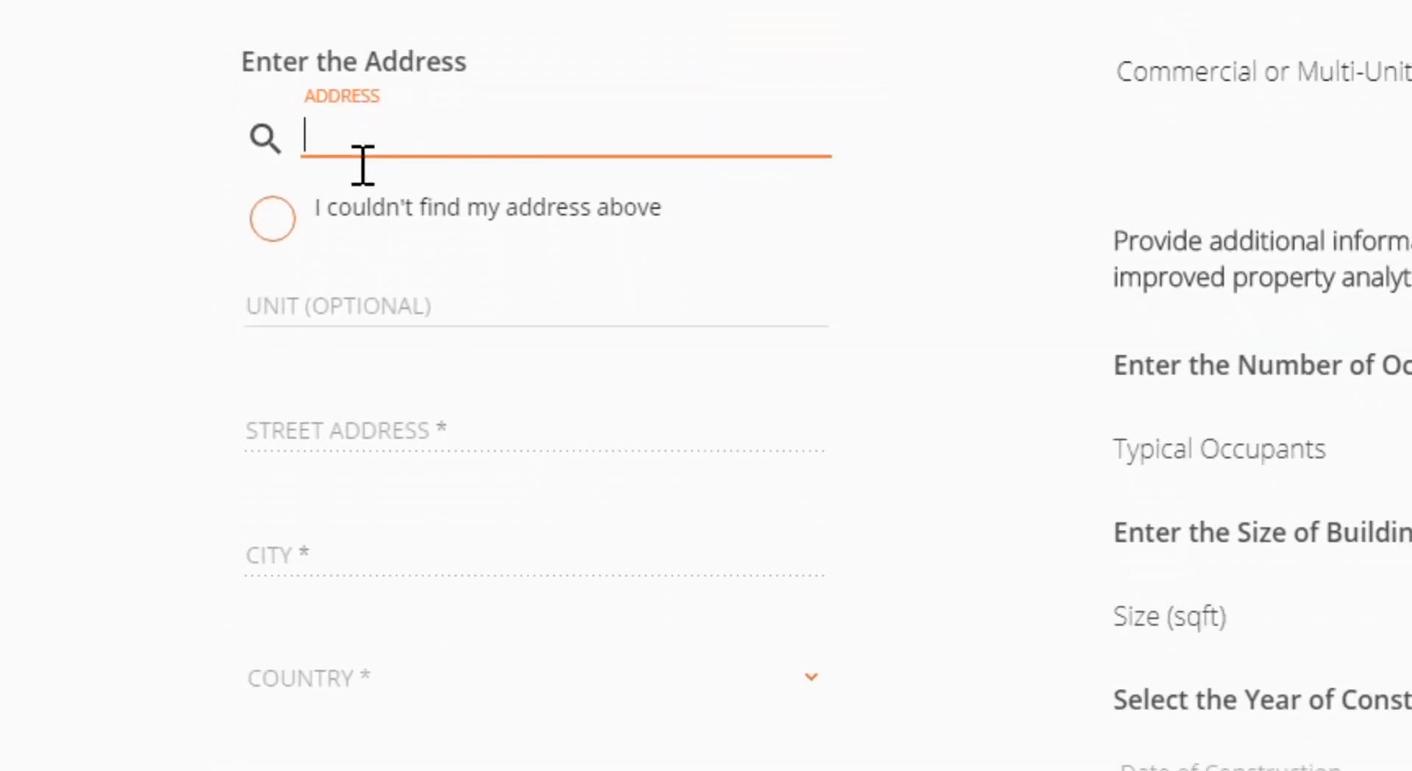
pyautogui.write('132 Queen St S, Kitchener')
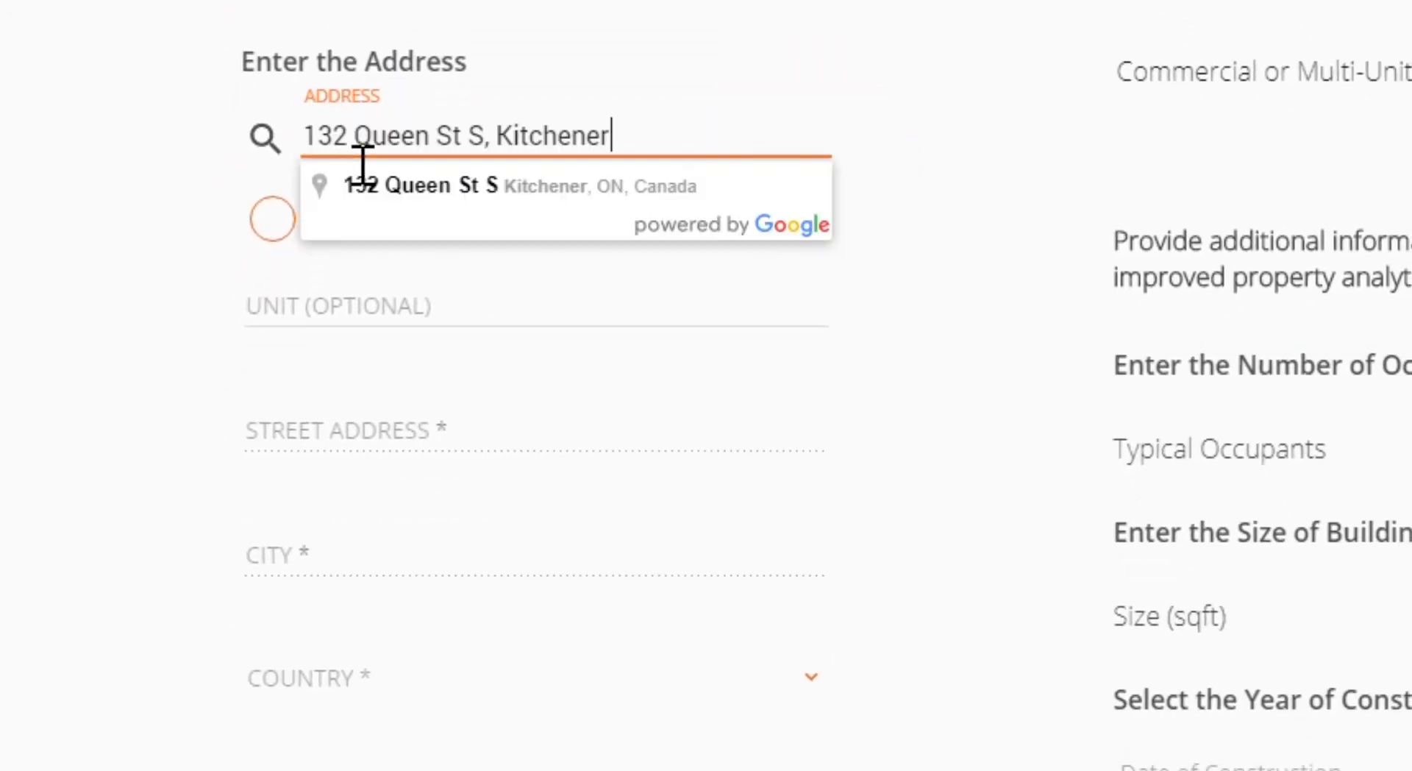
pyautogui.click(465, 190)
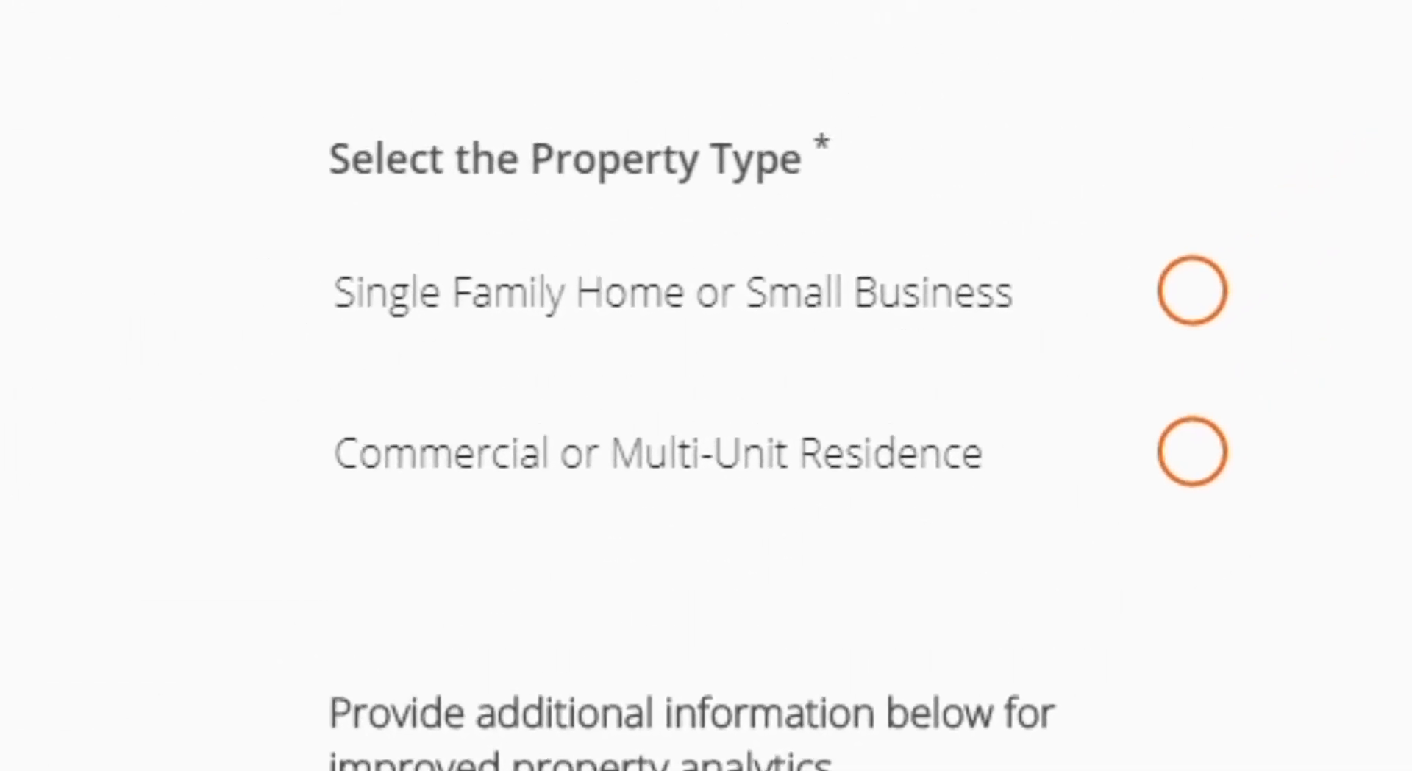
# Create the property as Single Family Home or Small Business with 40 typical occupants, 5000 sqft and construction Between 2010 and 2015.
pyautogui.click(1235, 291)
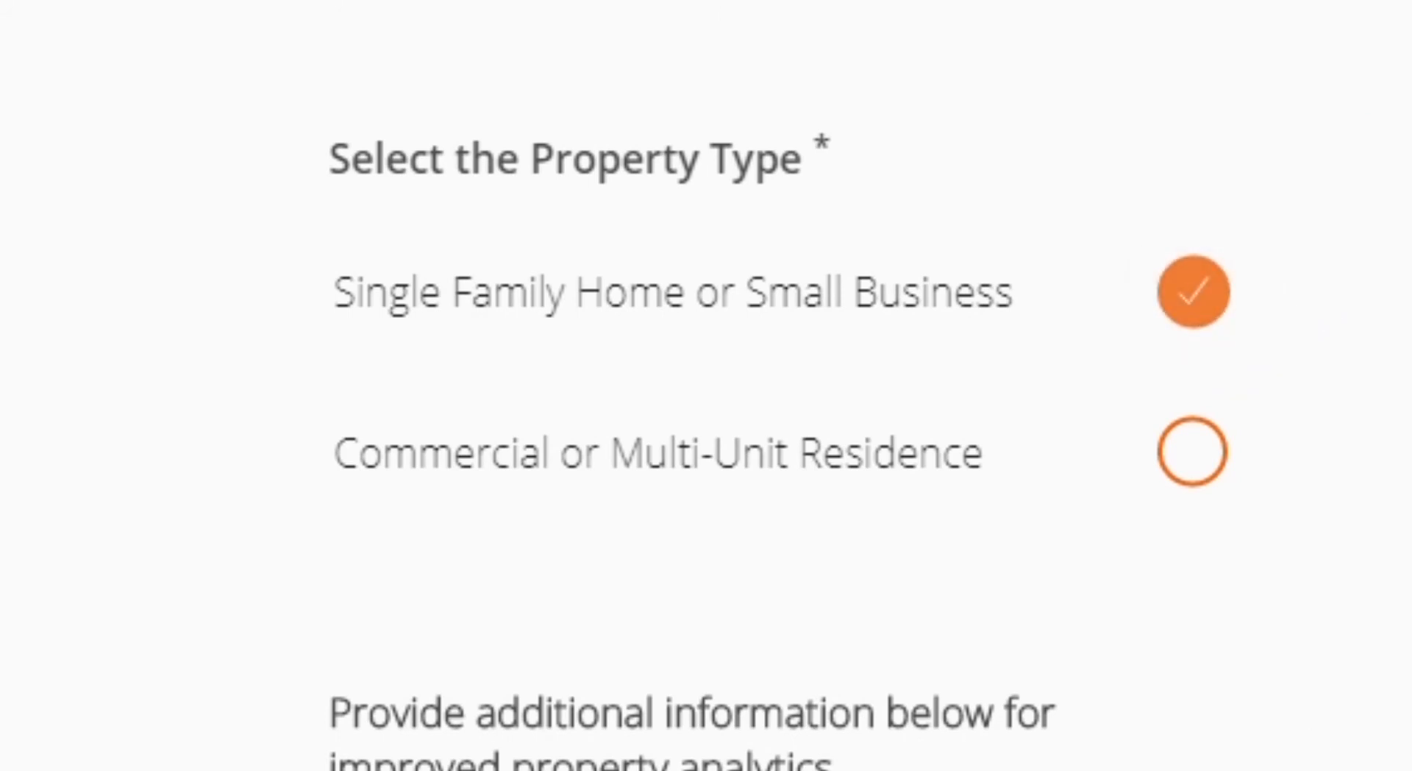
pyautogui.click(1109, 530)
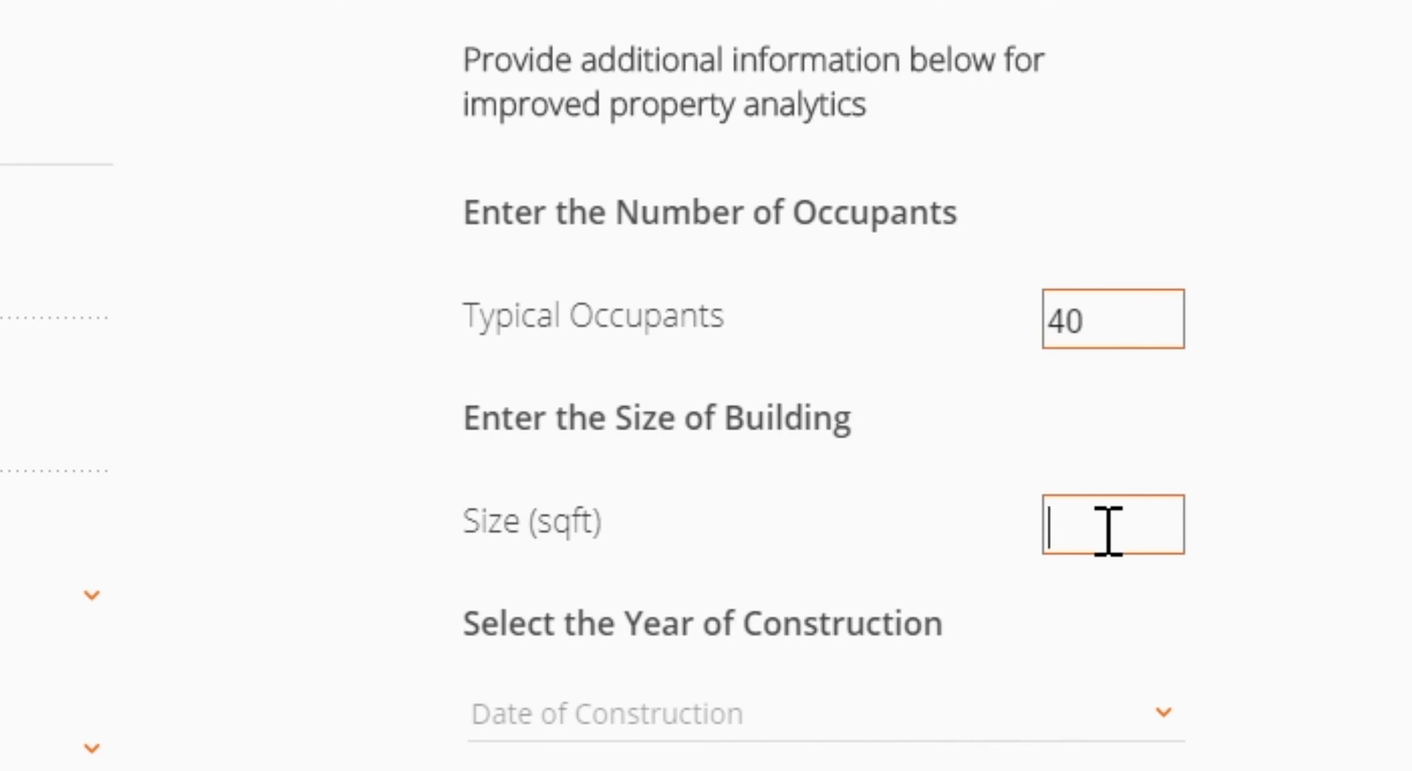
pyautogui.write('5000')
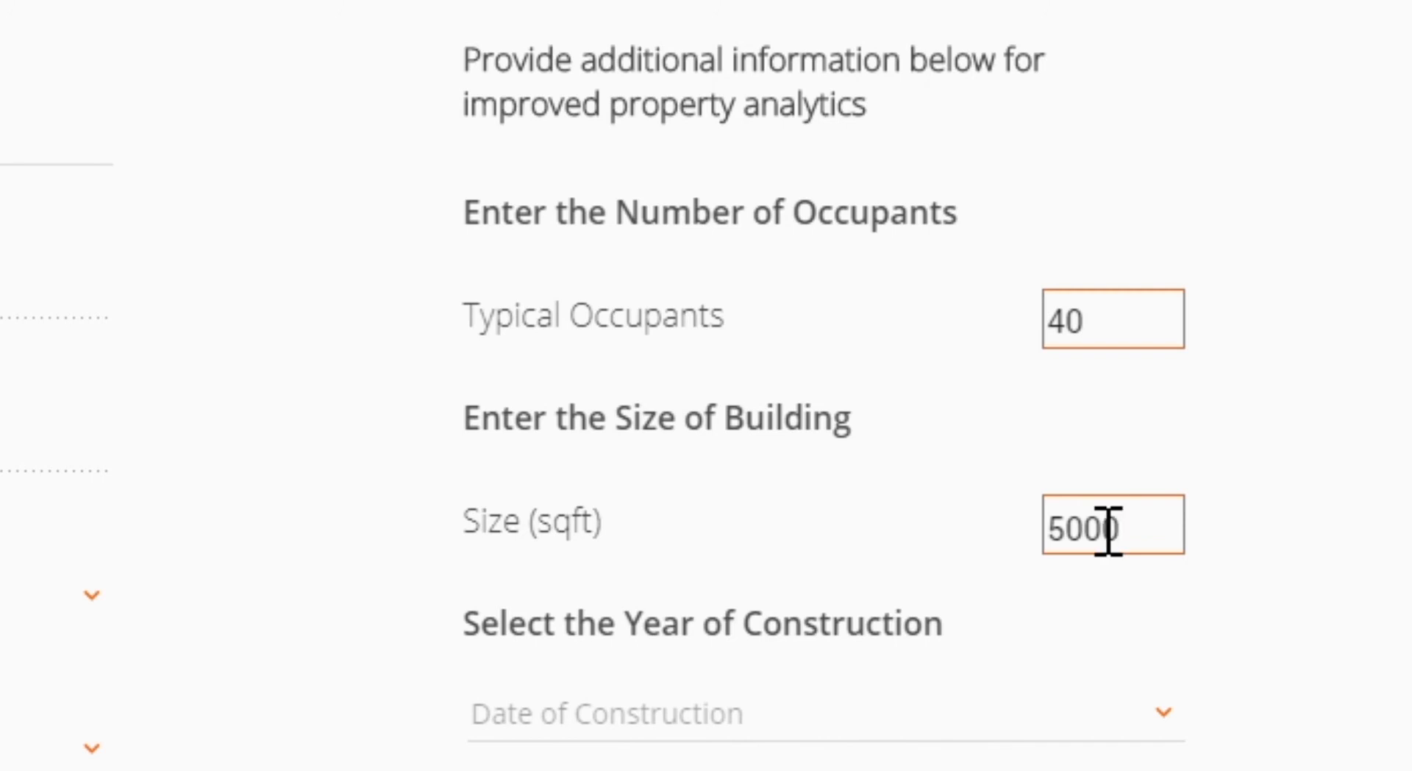
pyautogui.click(1008, 731)
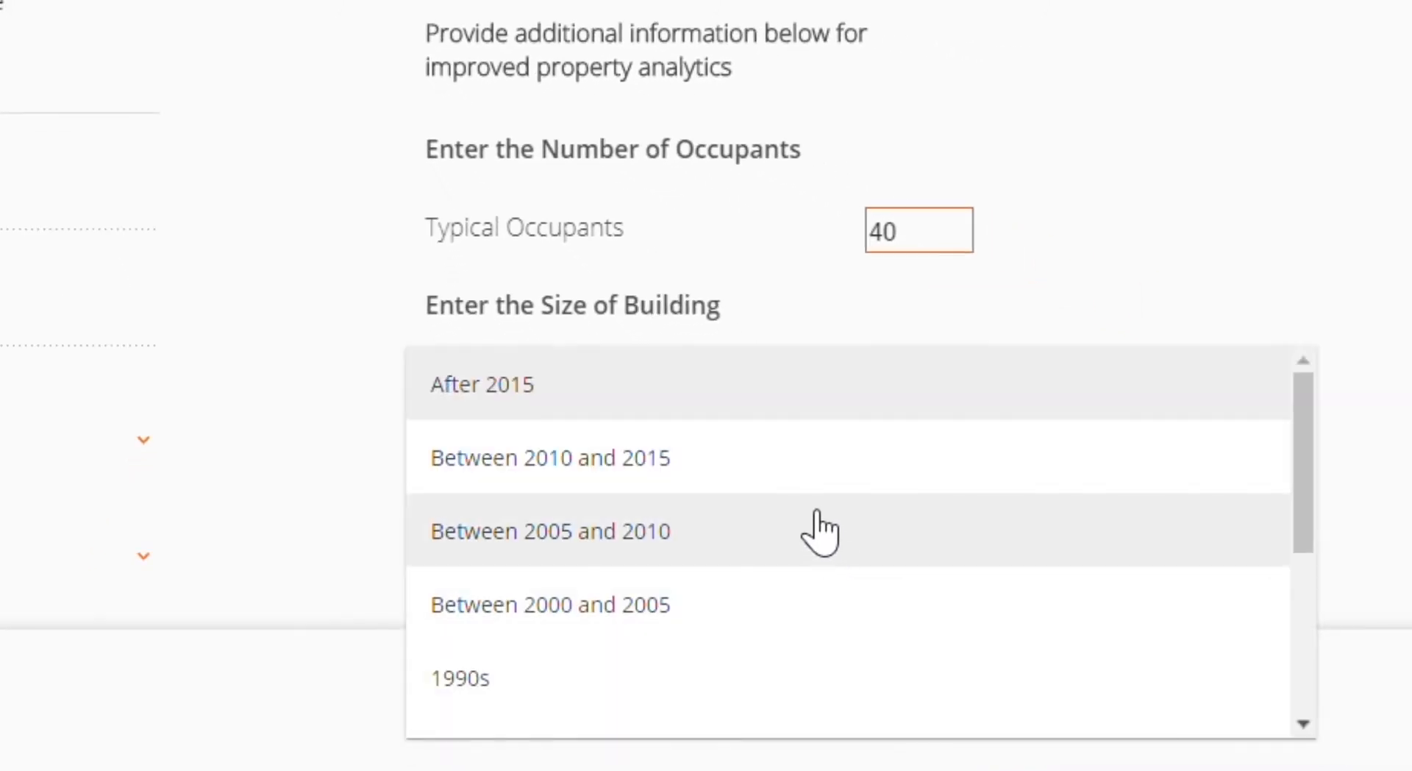
pyautogui.click(811, 482)
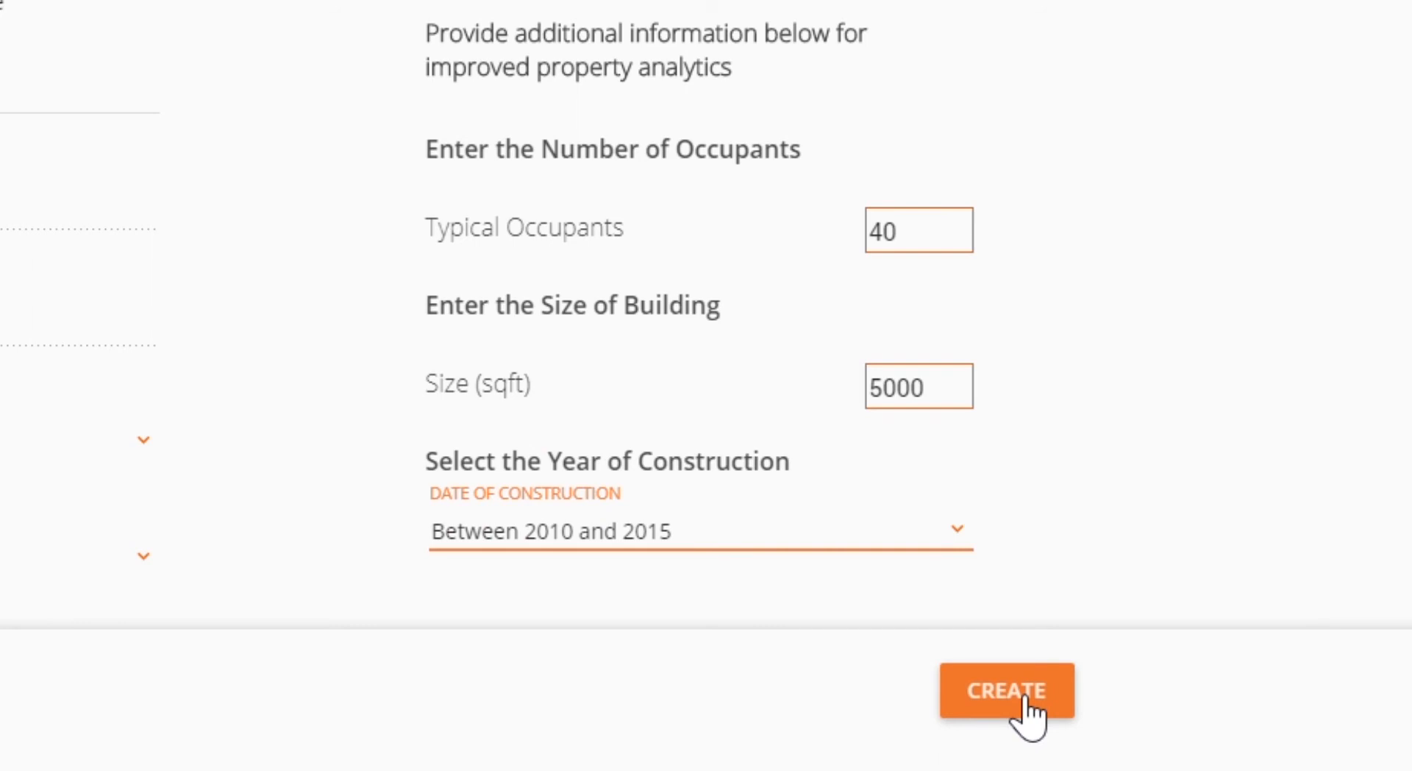
pyautogui.click(1024, 698)
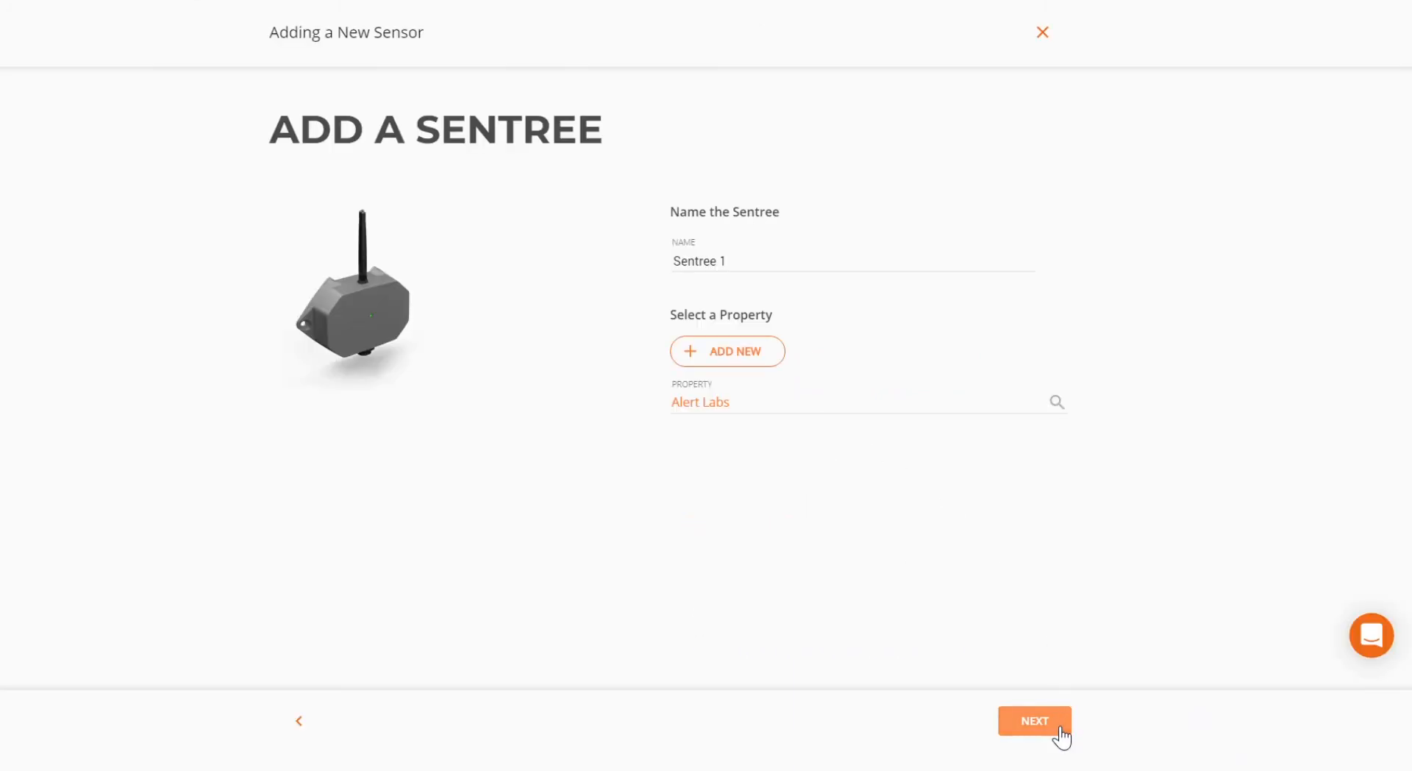
# Submit the condenser details: brand Other, model AC16-036-01, made and installed 2020, Straight Cool, R-410A, TXV, Single Stage, tonnage 3.0, SEER 16.
pyautogui.click(1035, 720)
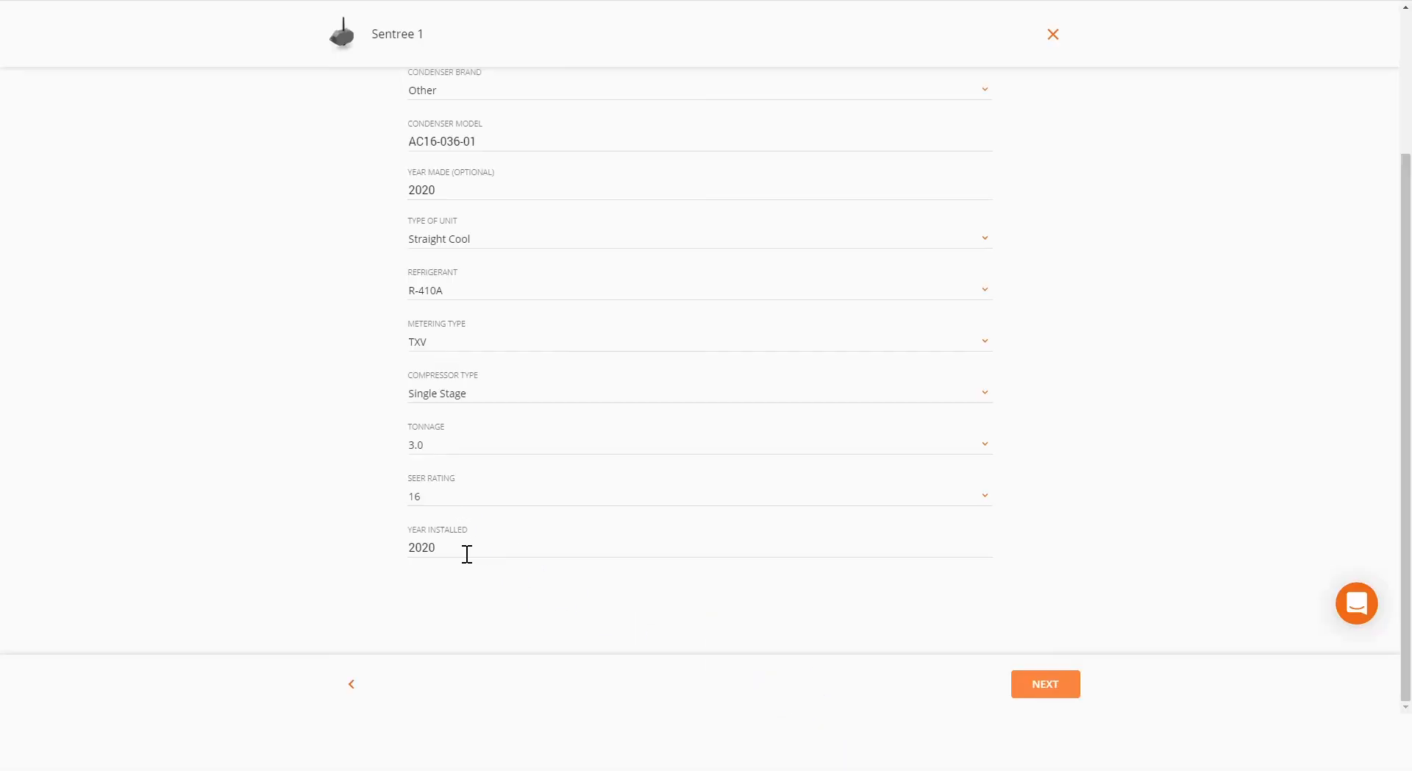
pyautogui.click(1037, 686)
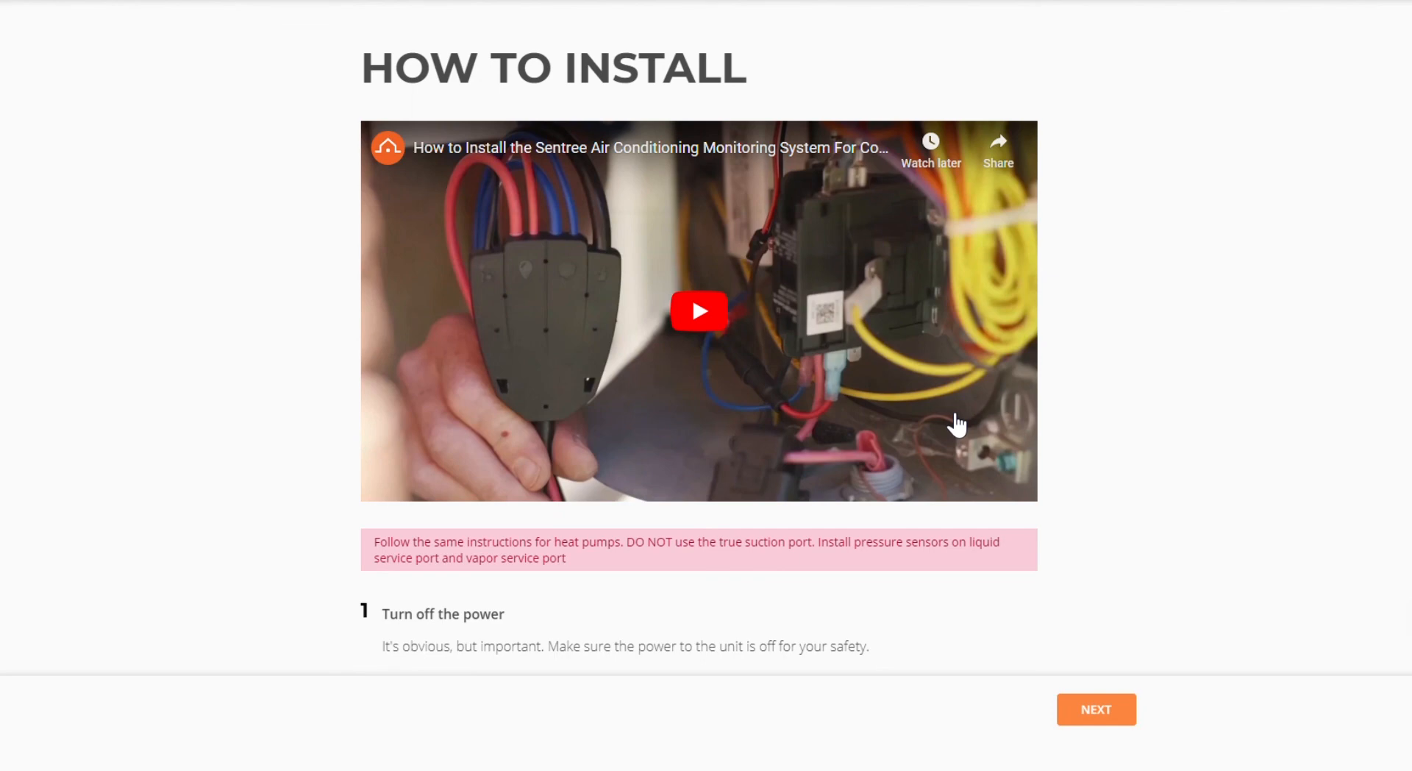
# Go through all the Sentree installation instructions, from turning off the power to mounting the harness and the Sentree.
pyautogui.scroll(-7, 1145, 478)
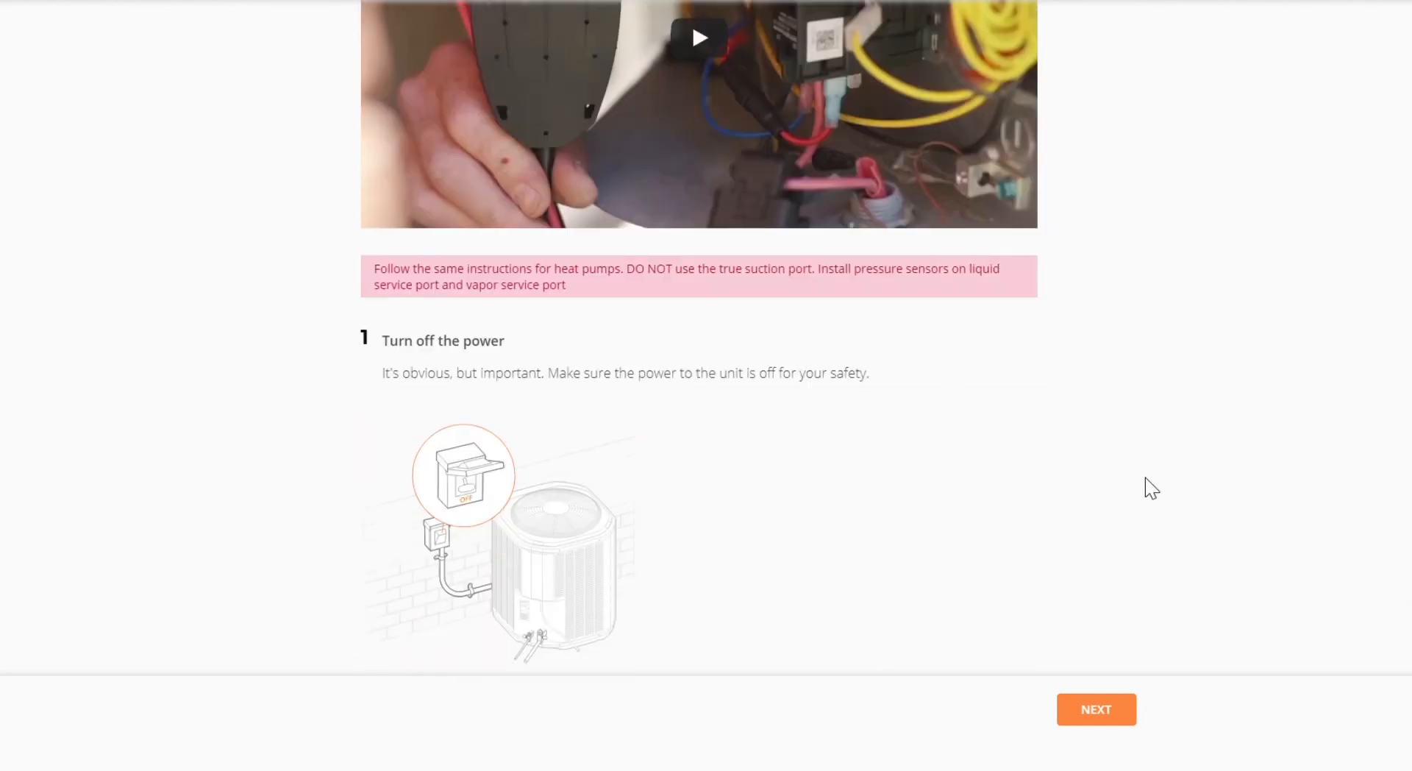
pyautogui.scroll(-9, 1145, 478)
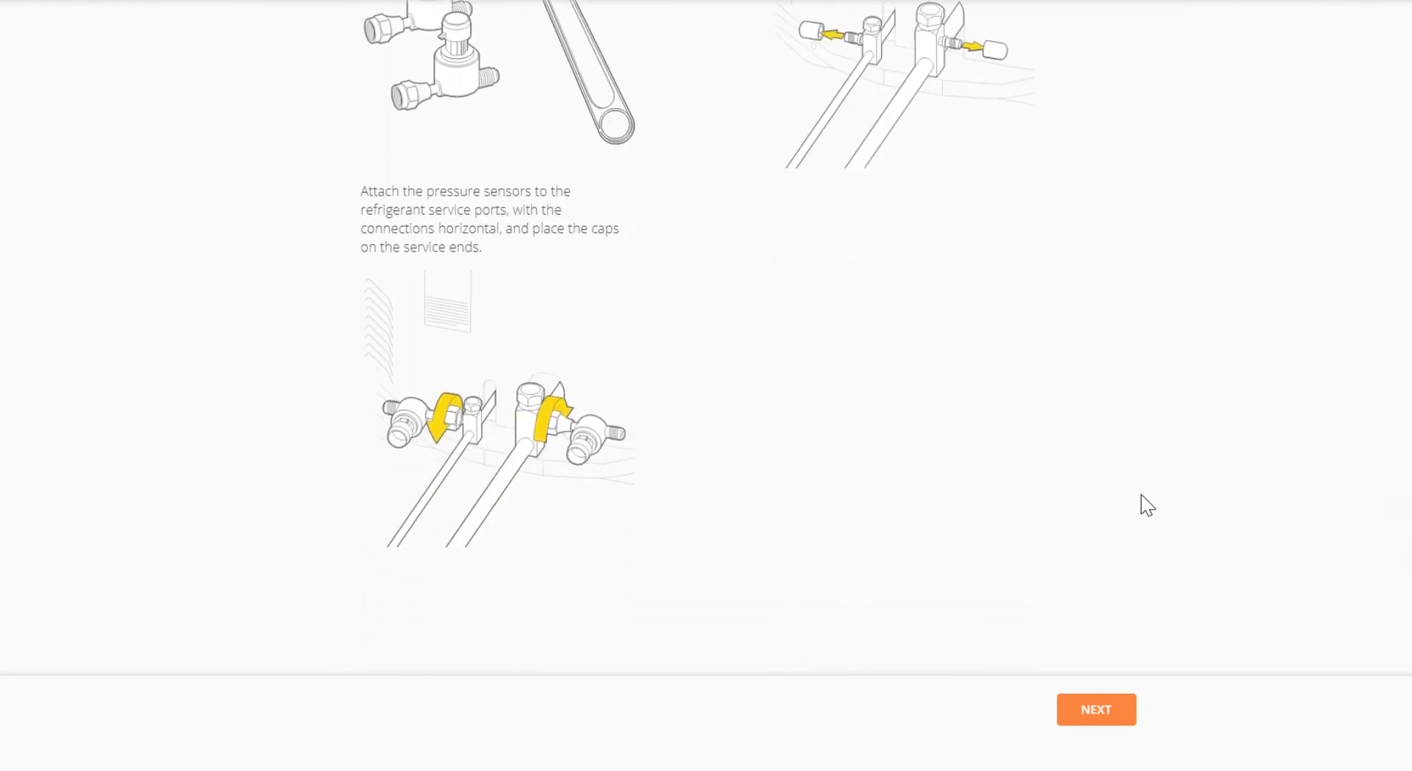
pyautogui.click(1106, 710)
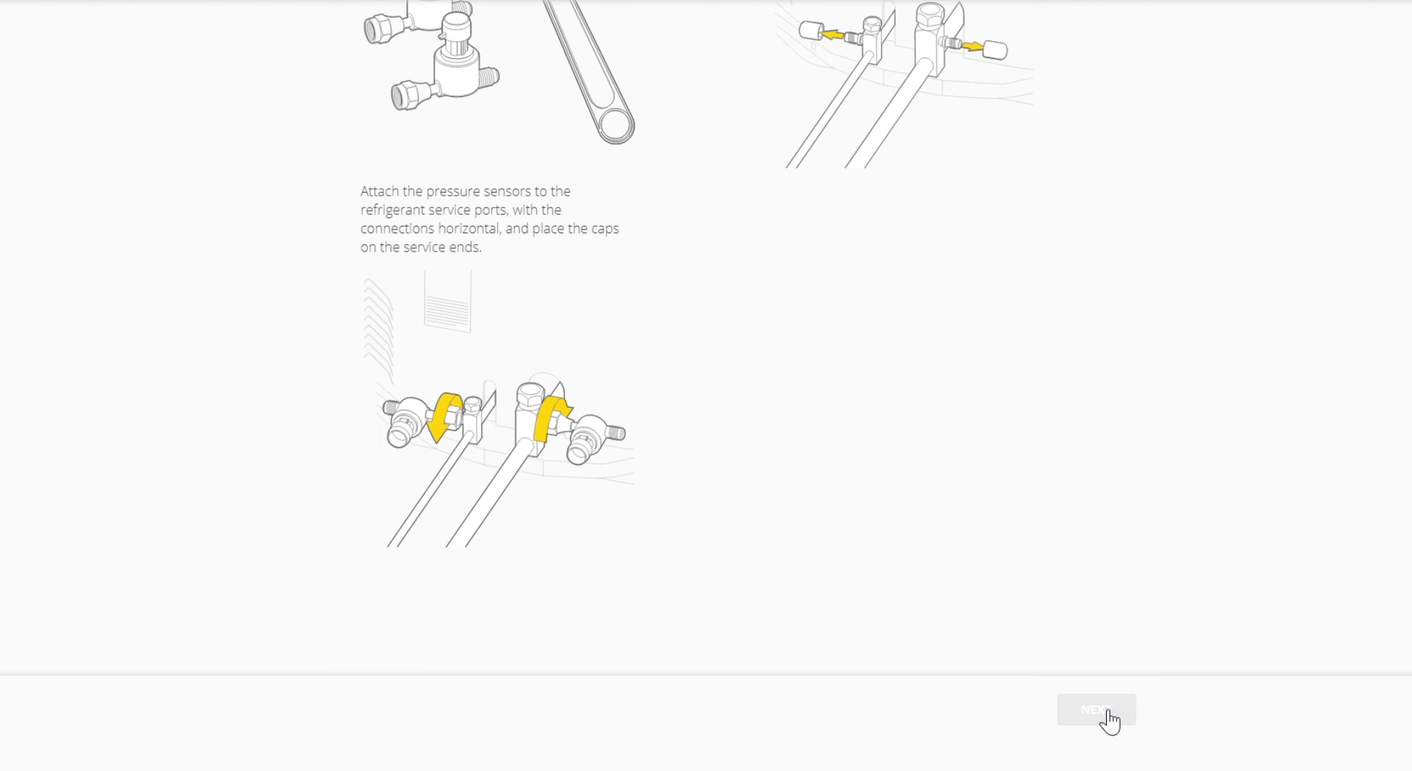
pyautogui.scroll(-6, 1167, 346)
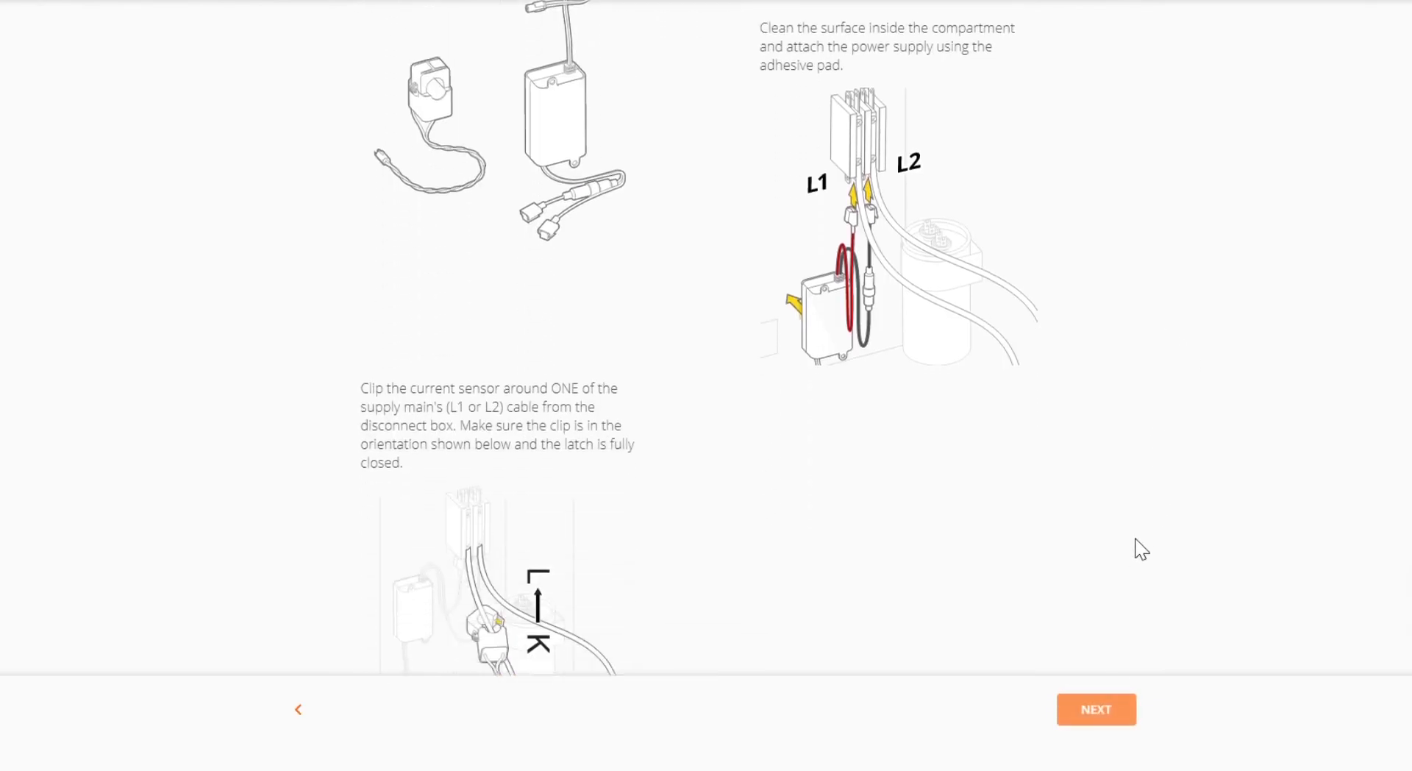
pyautogui.click(1122, 712)
pyautogui.scroll(-7, 1114, 608)
pyautogui.click(1094, 717)
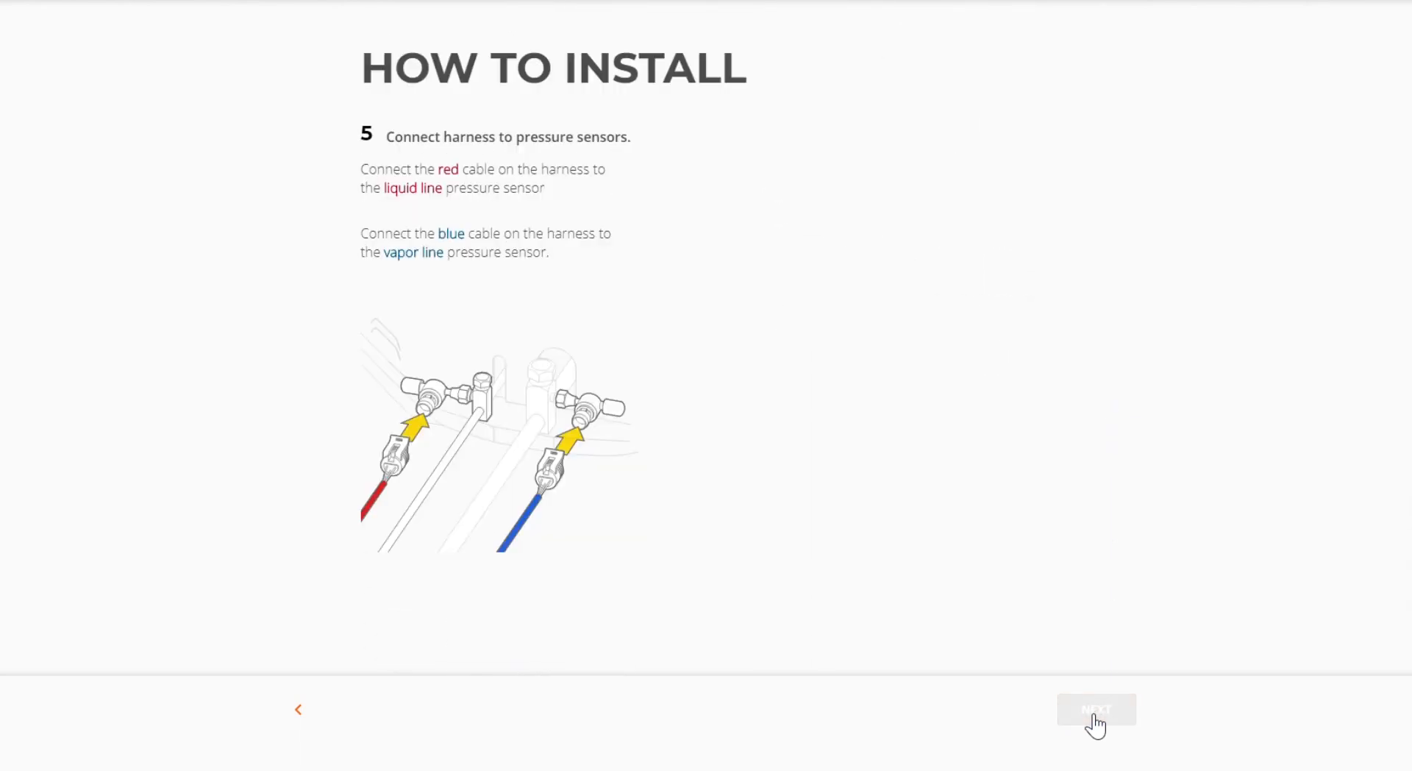
pyautogui.click(1097, 714)
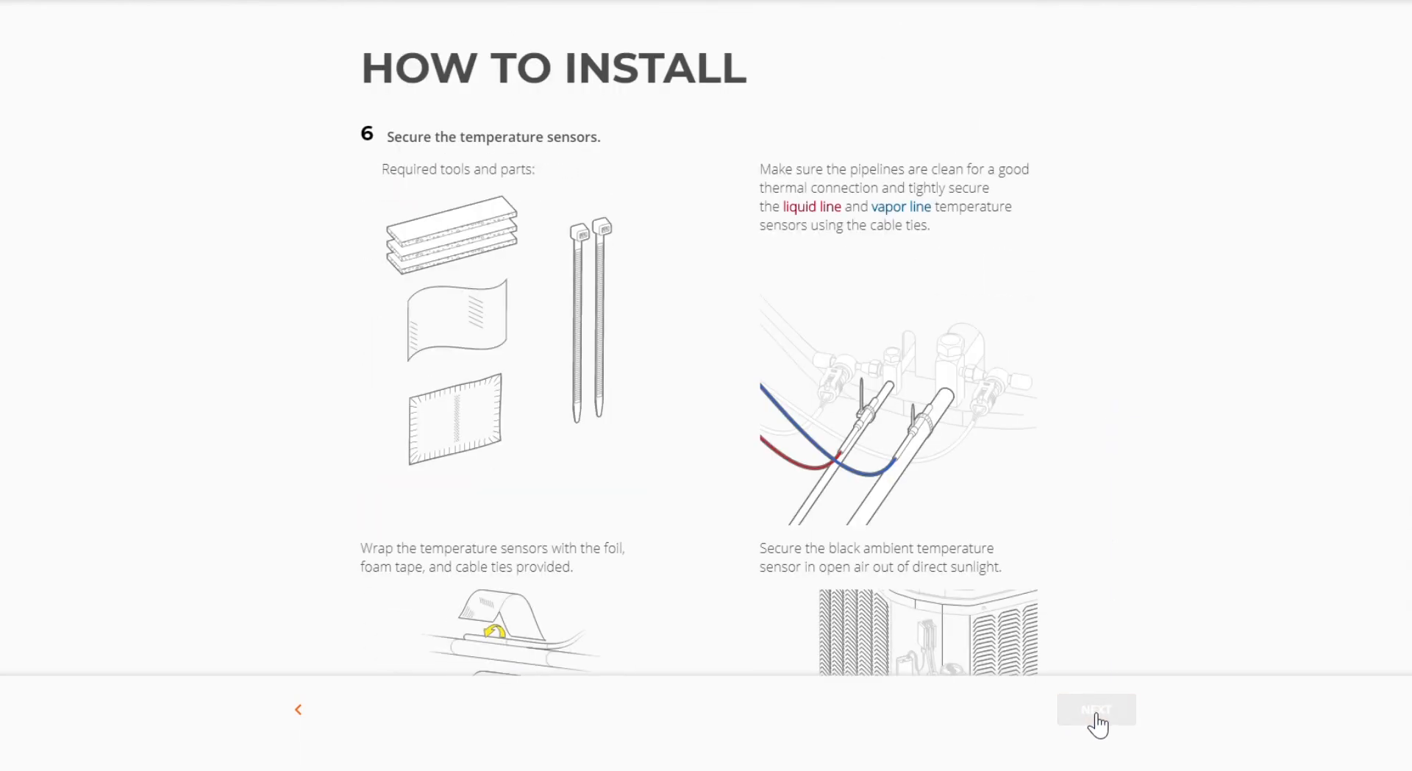
pyautogui.click(1097, 715)
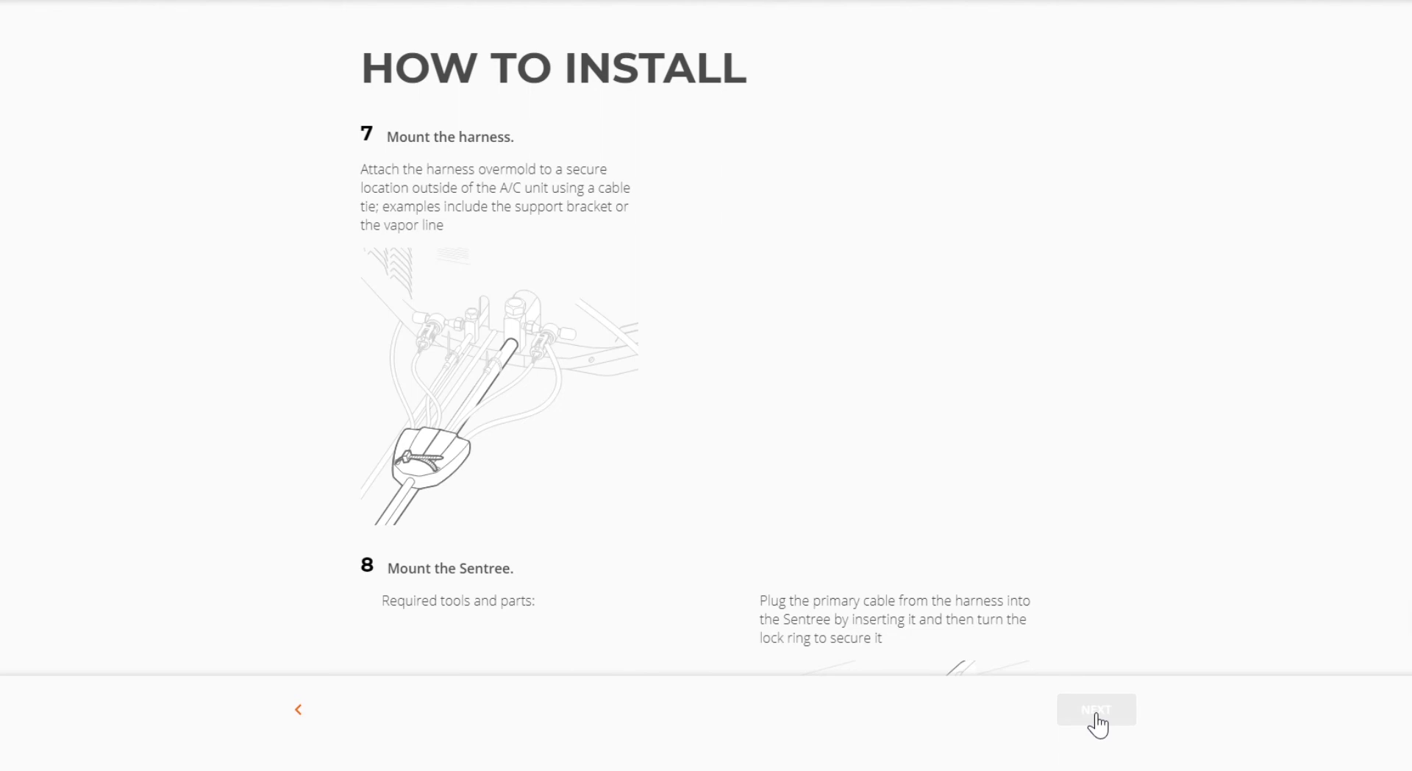
pyautogui.click(1089, 714)
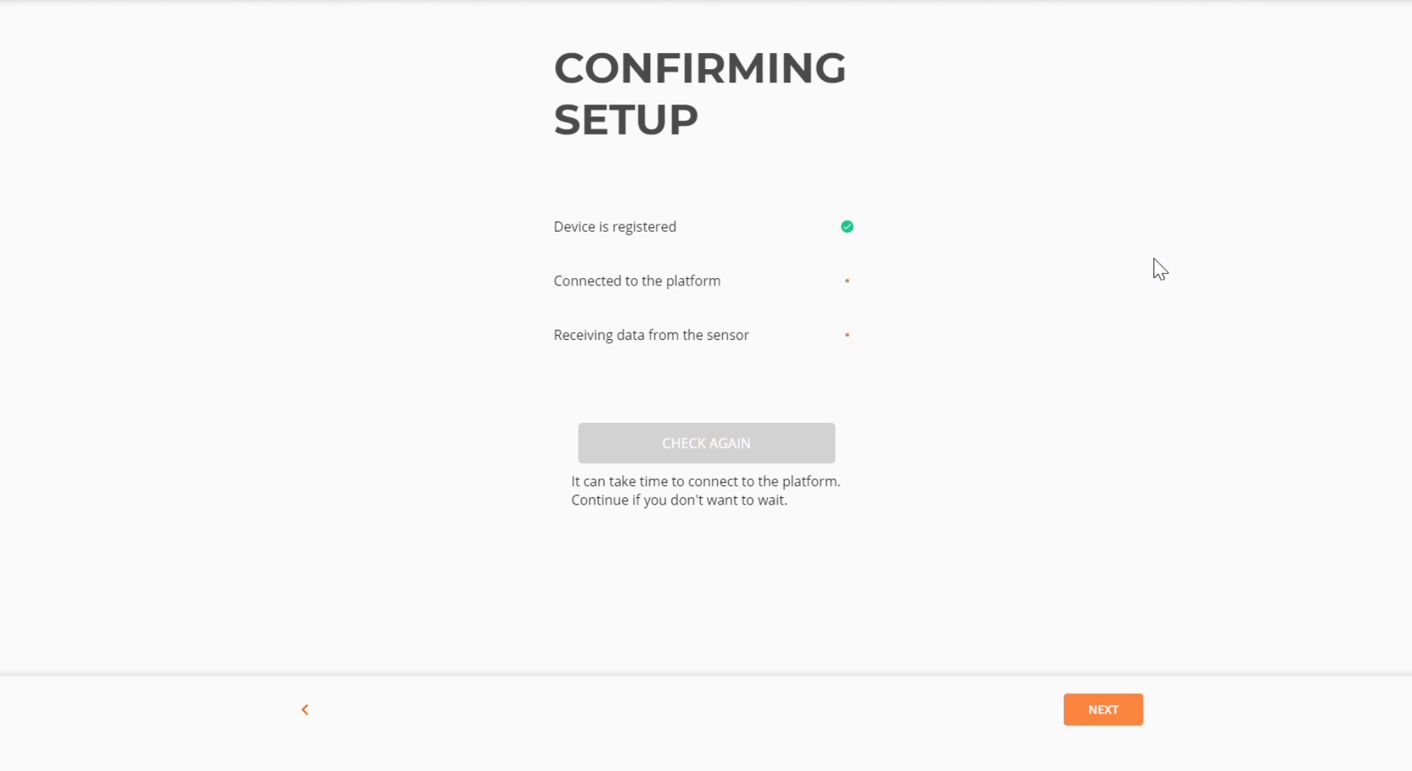
# Continue past the setup confirmation without waiting for the platform connection, and go through the system check and its live gauges.
pyautogui.click(1103, 713)
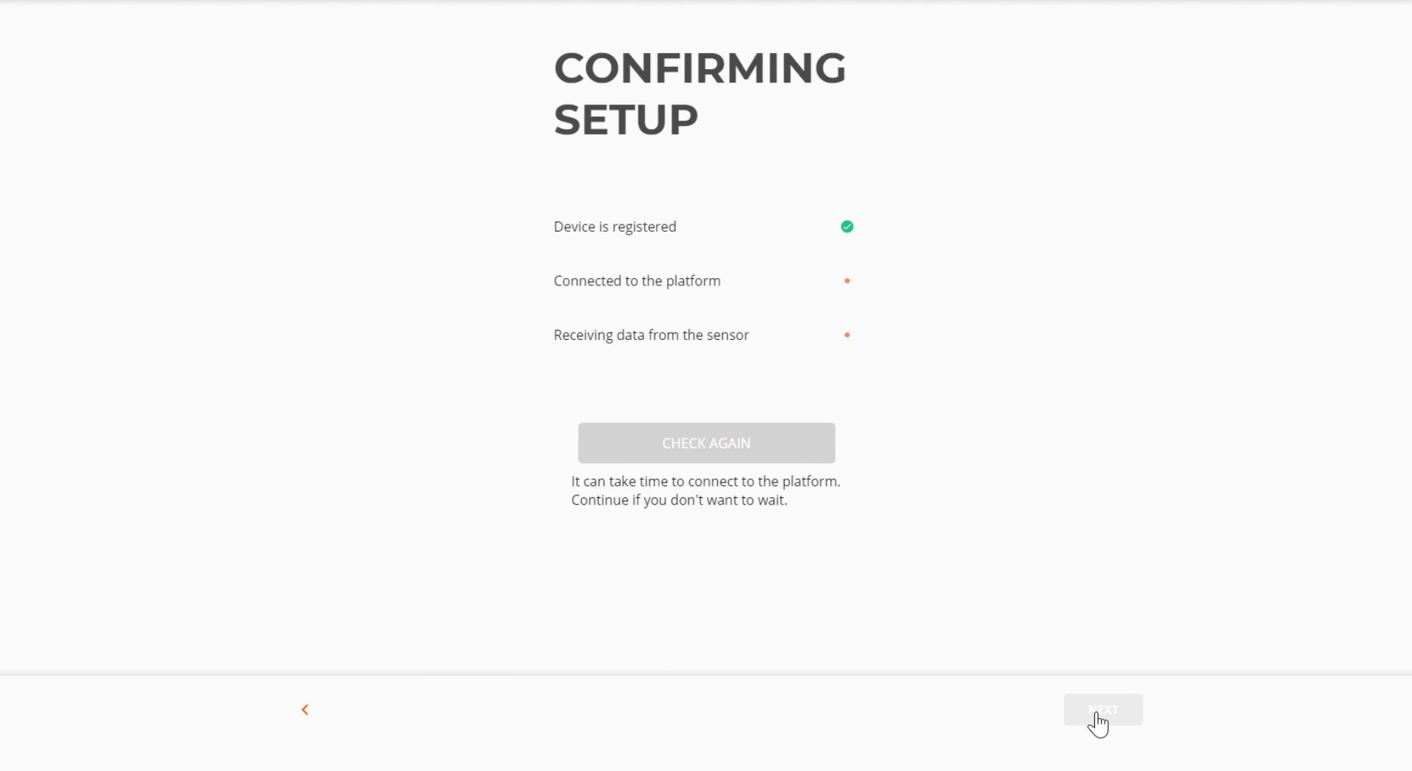
pyautogui.click(1096, 715)
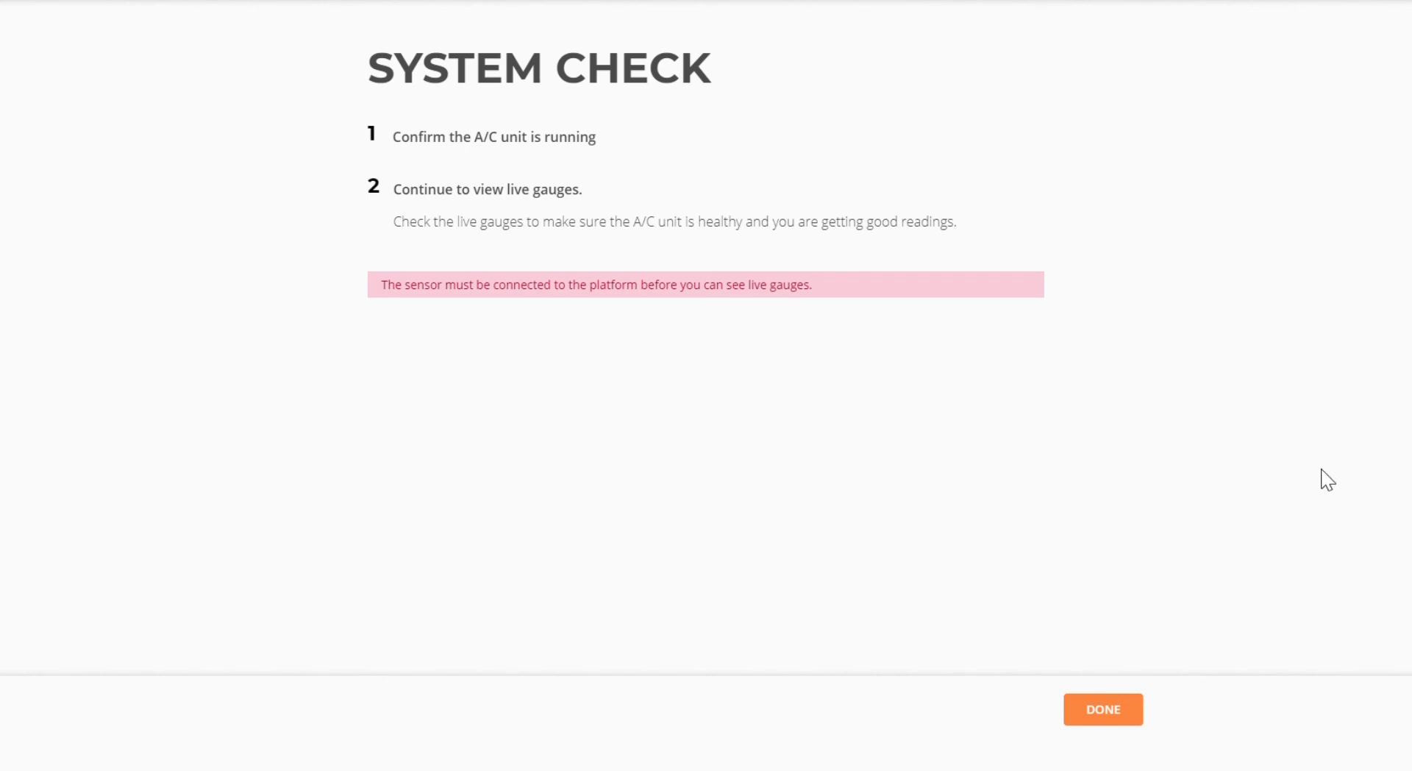
pyautogui.click(1109, 713)
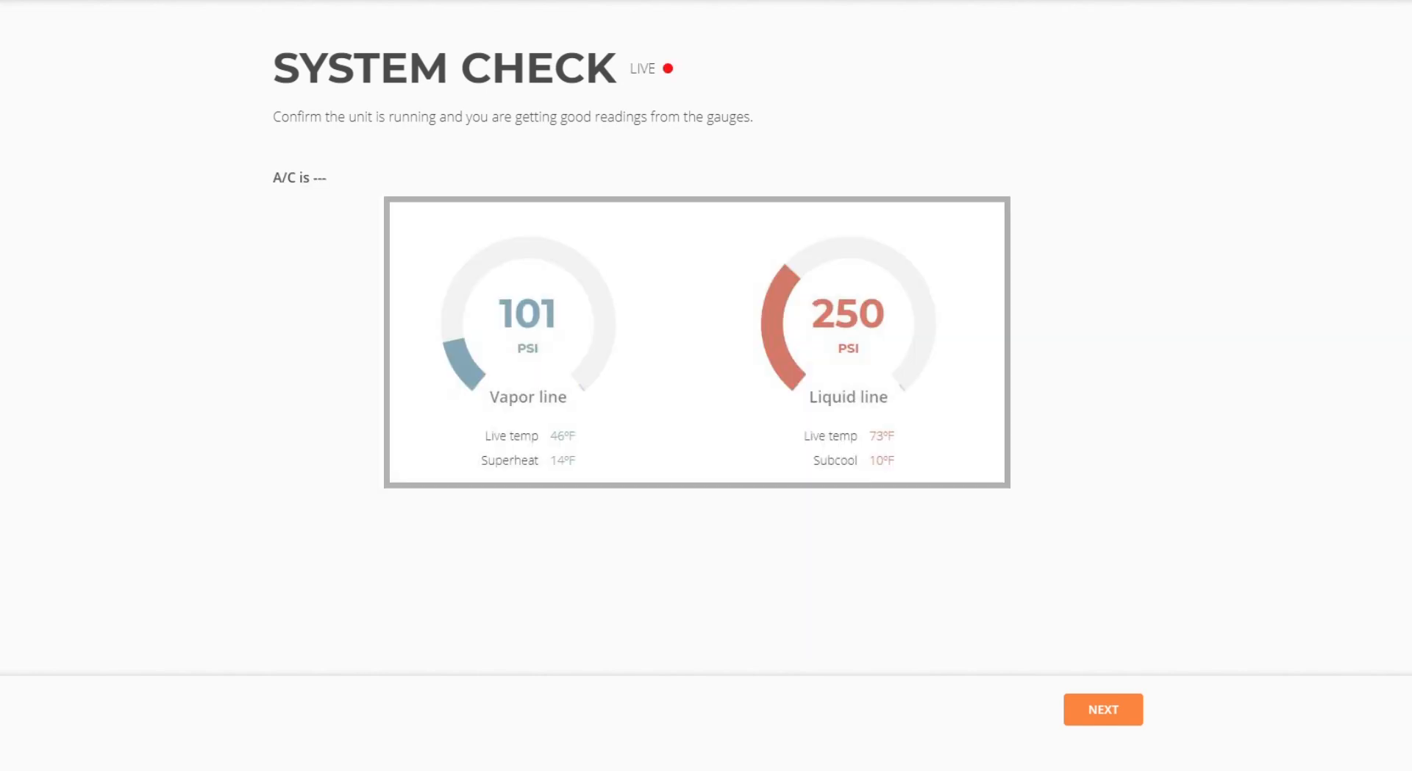
pyautogui.click(1124, 710)
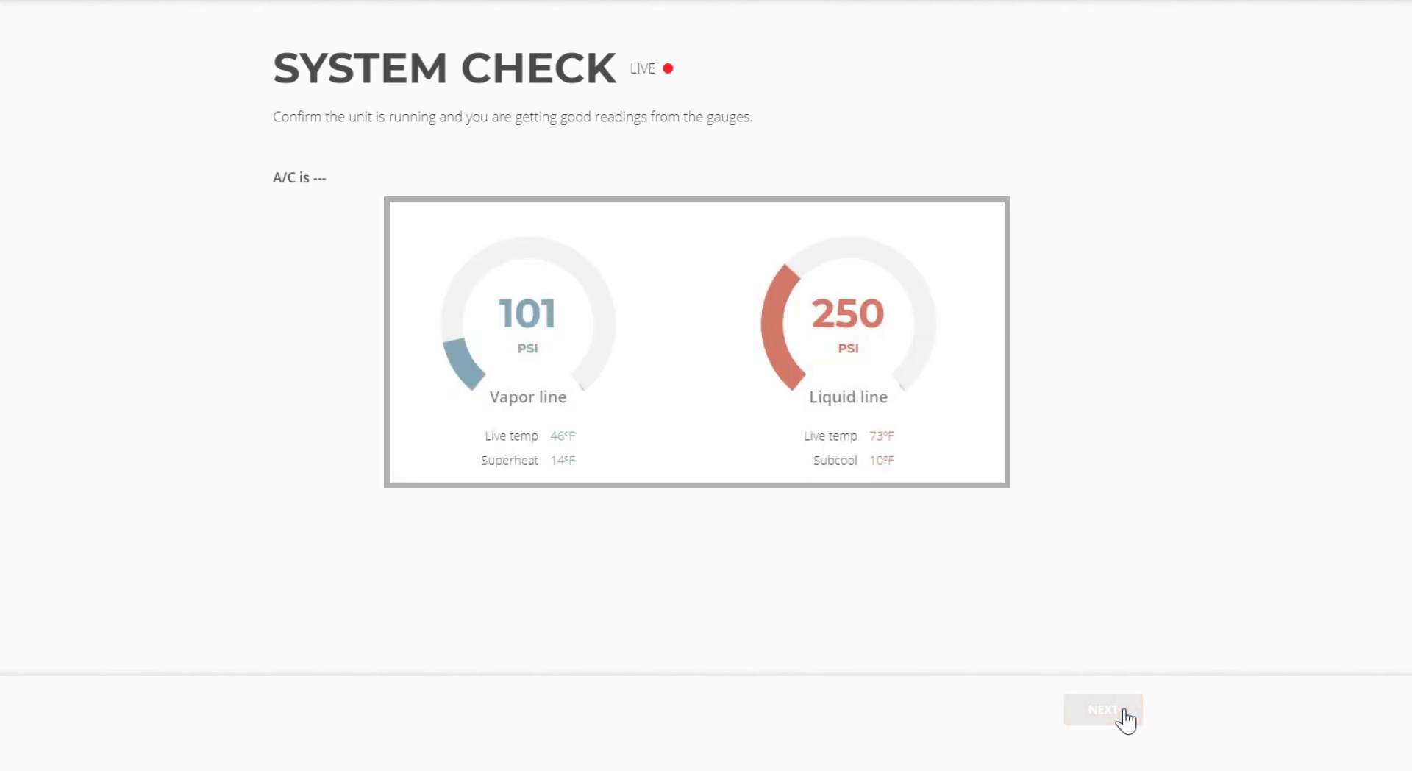